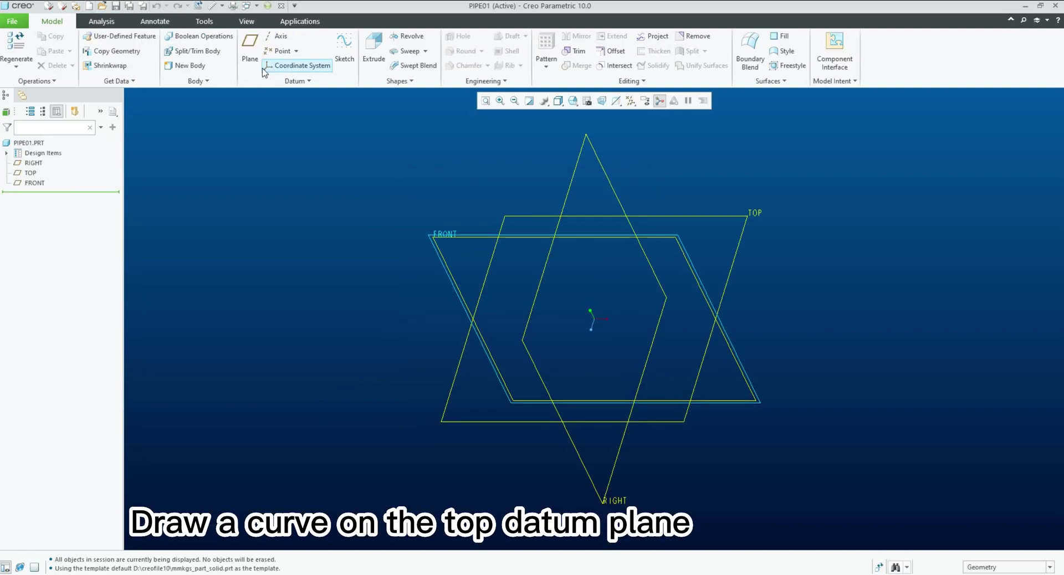
Step: Start a sketch on the TOP datum plane and draw a horizontal line from the origin leftward along the FRONT reference
click(344, 50)
click(735, 215)
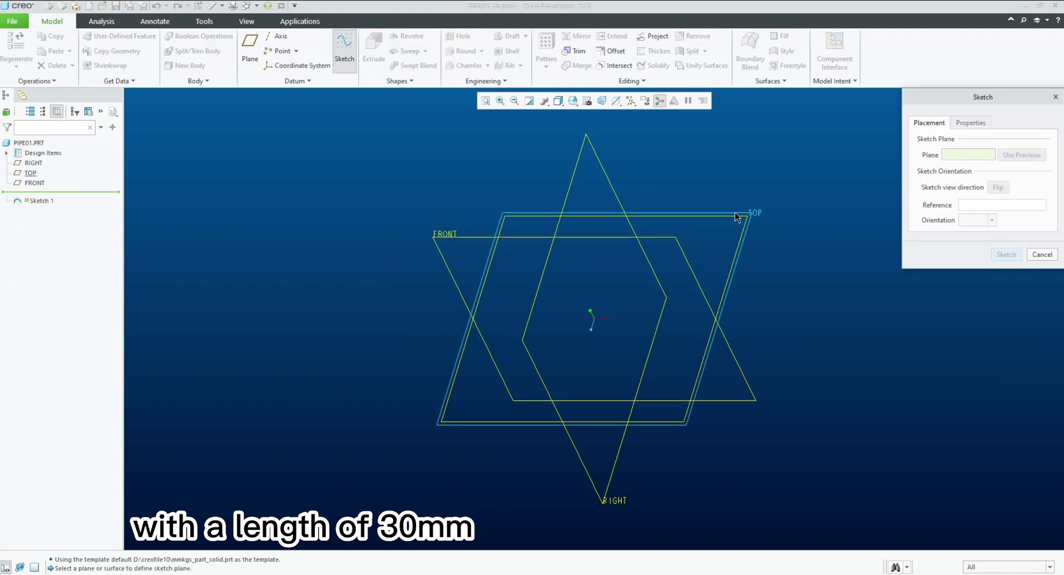
click(1006, 255)
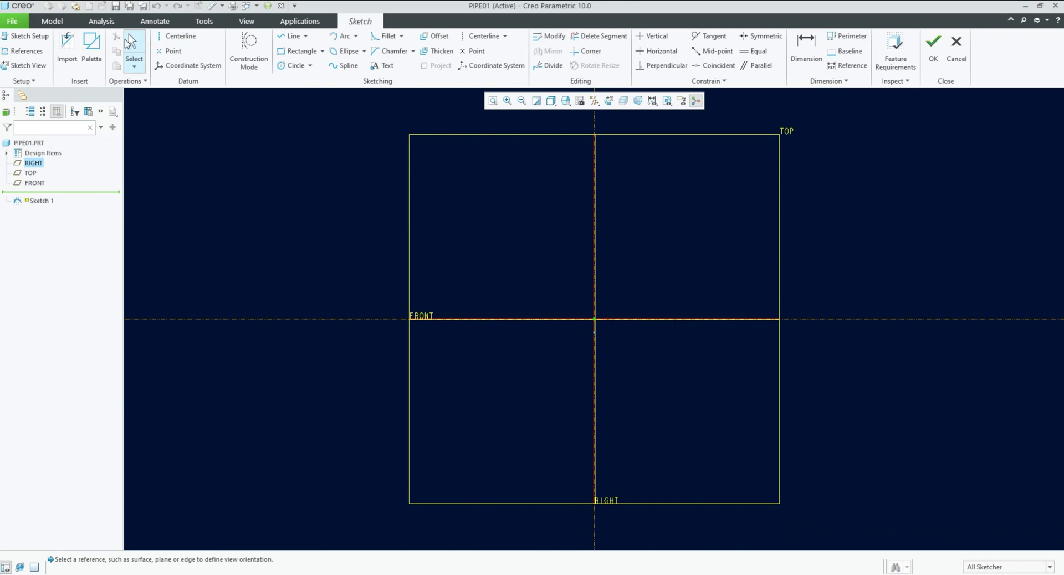
click(292, 36)
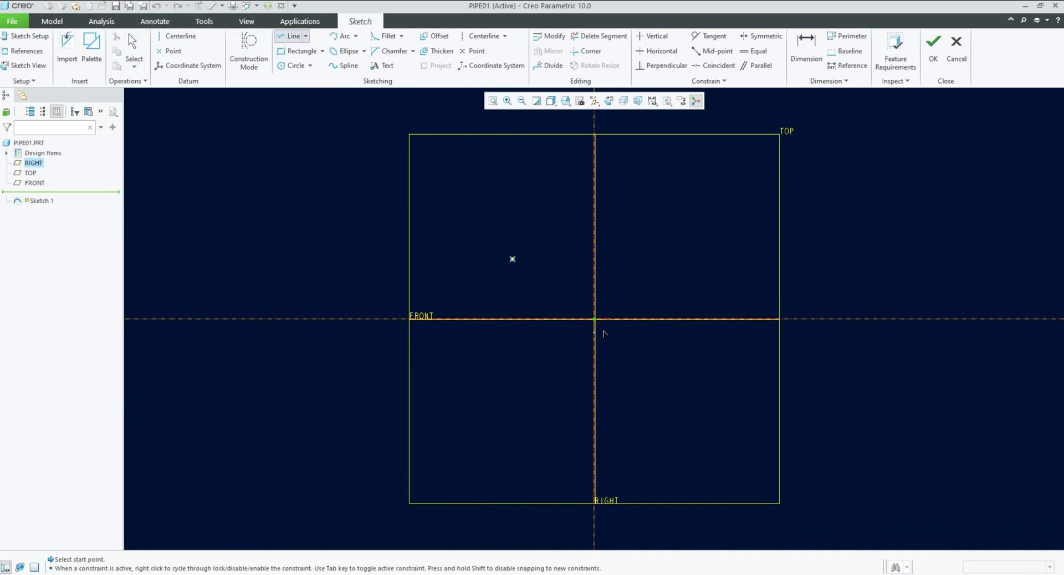
click(594, 319)
click(526, 323)
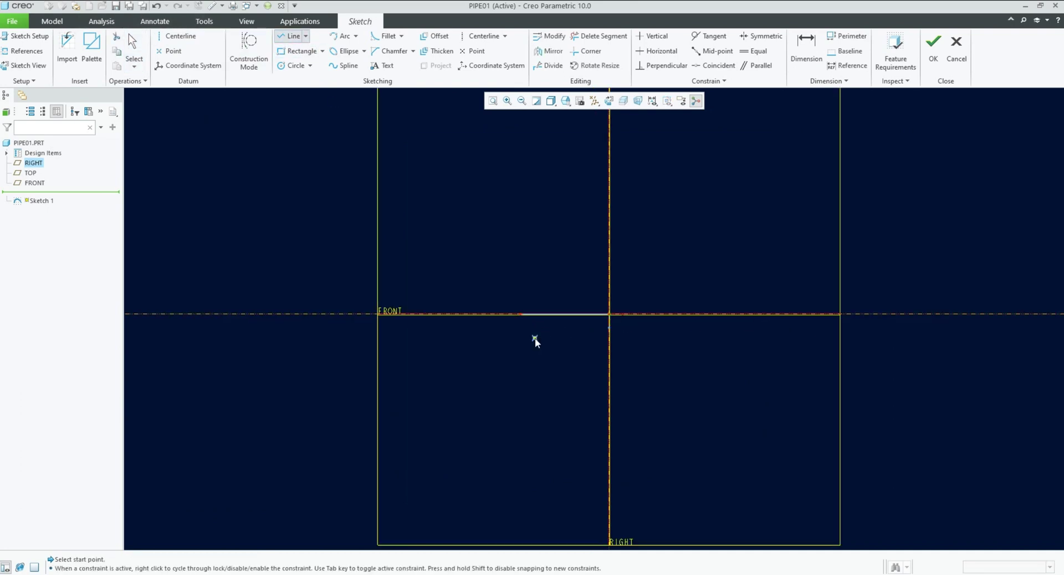
middle_click(570, 326)
middle_click(571, 326)
Step: Set the line's length to 30 mm and finish the sketch
text(30)
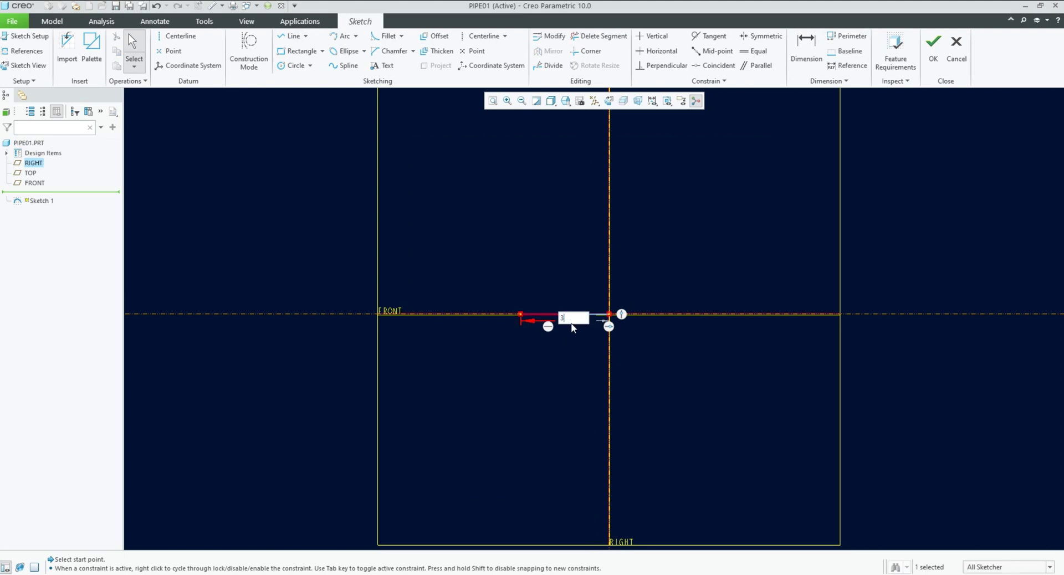
key(Return)
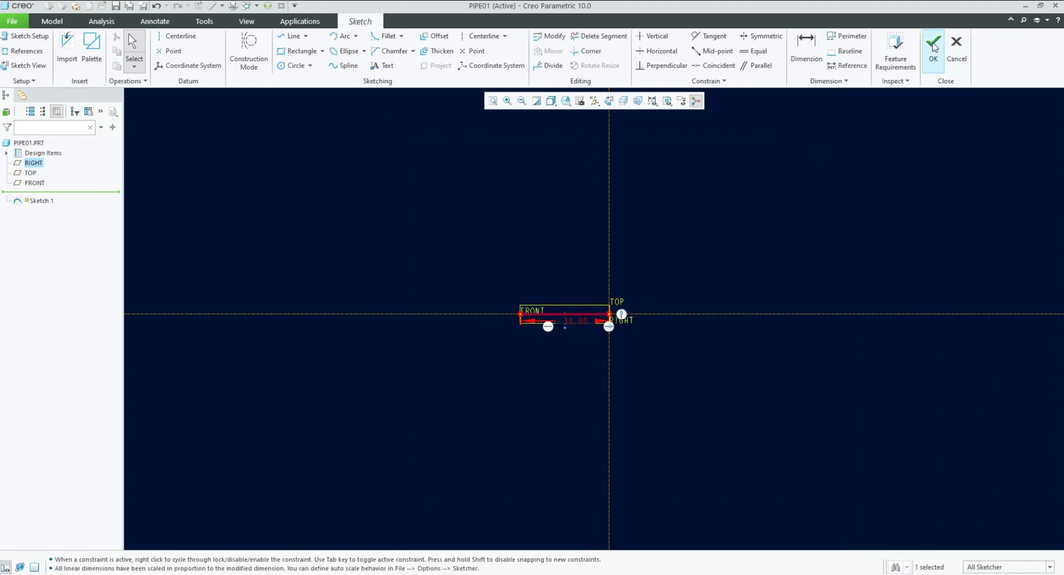
click(934, 41)
Step: Create a datum plane offset 200 mm from the TOP plane
click(250, 48)
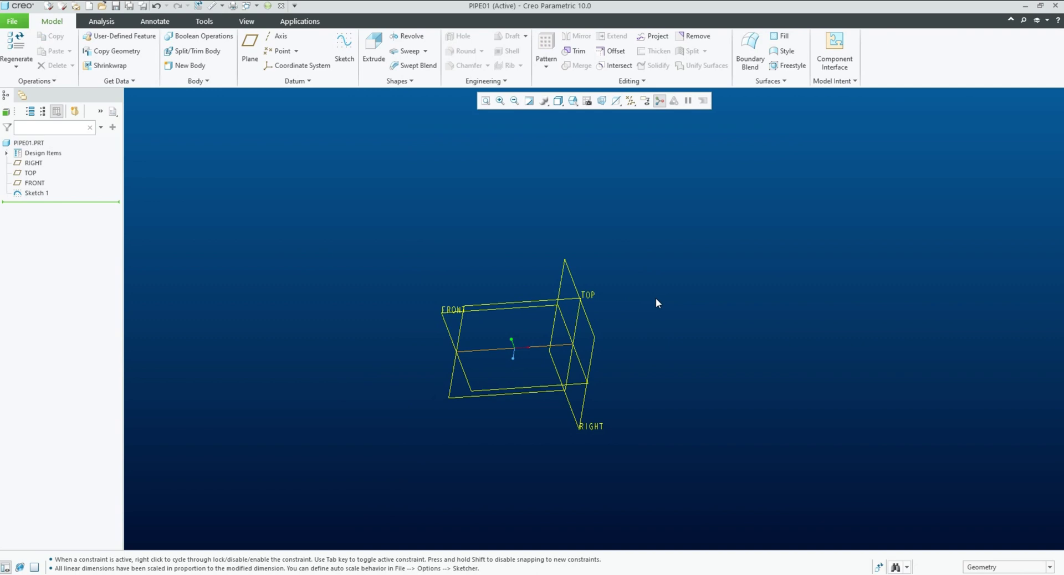
click(459, 397)
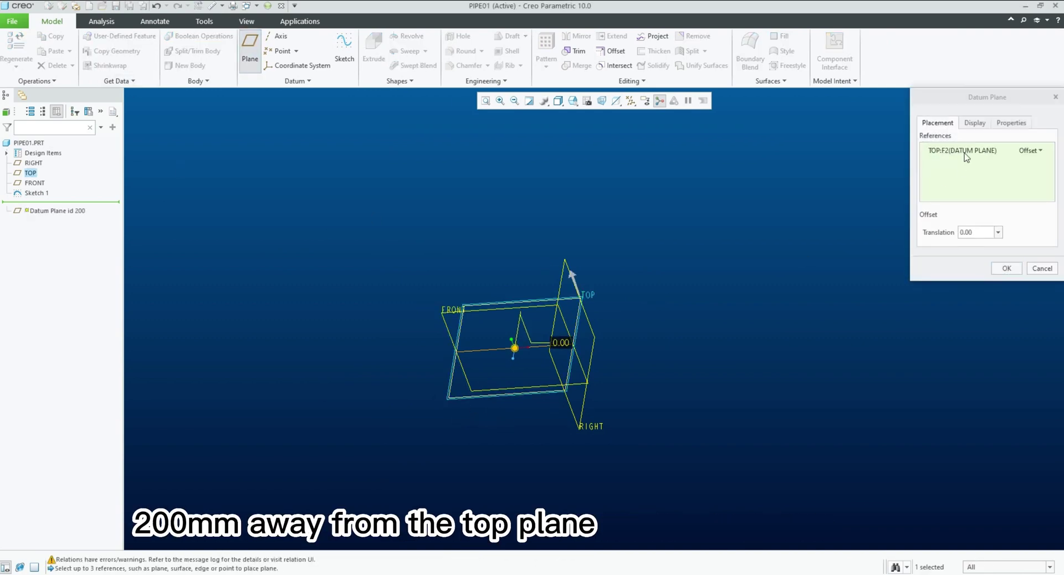
click(970, 233)
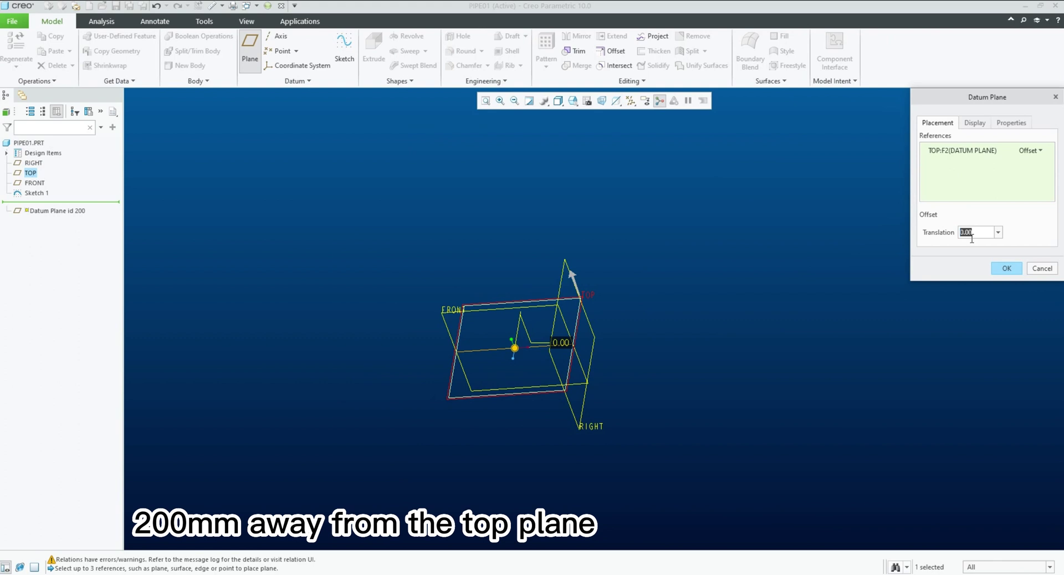
text(2)
key(Return)
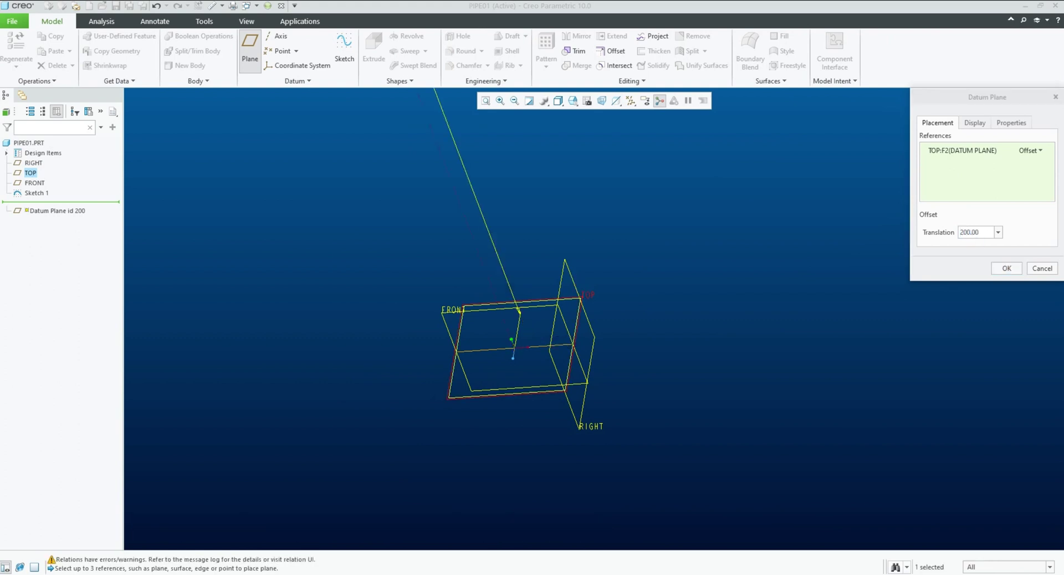
click(1012, 270)
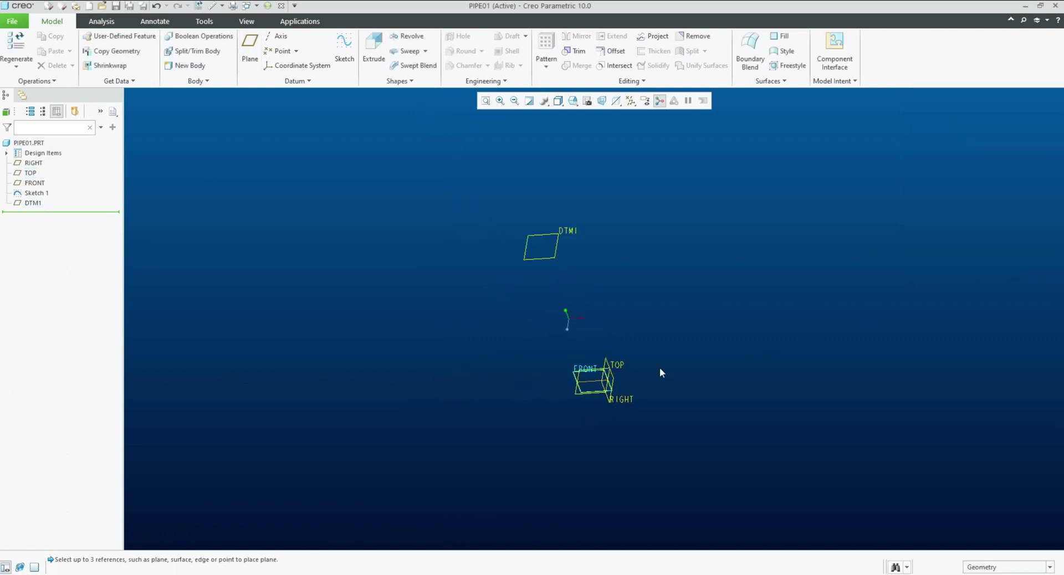
Step: Start a sketch on the new offset datum plane and draw a horizontal line about 21 mm long, above and right of the origin
click(555, 254)
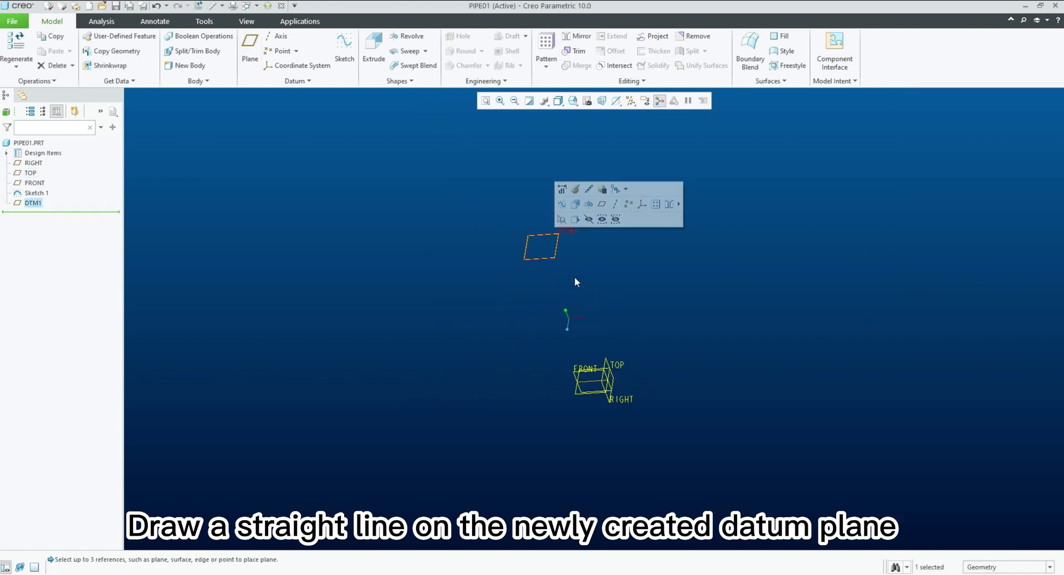
click(336, 53)
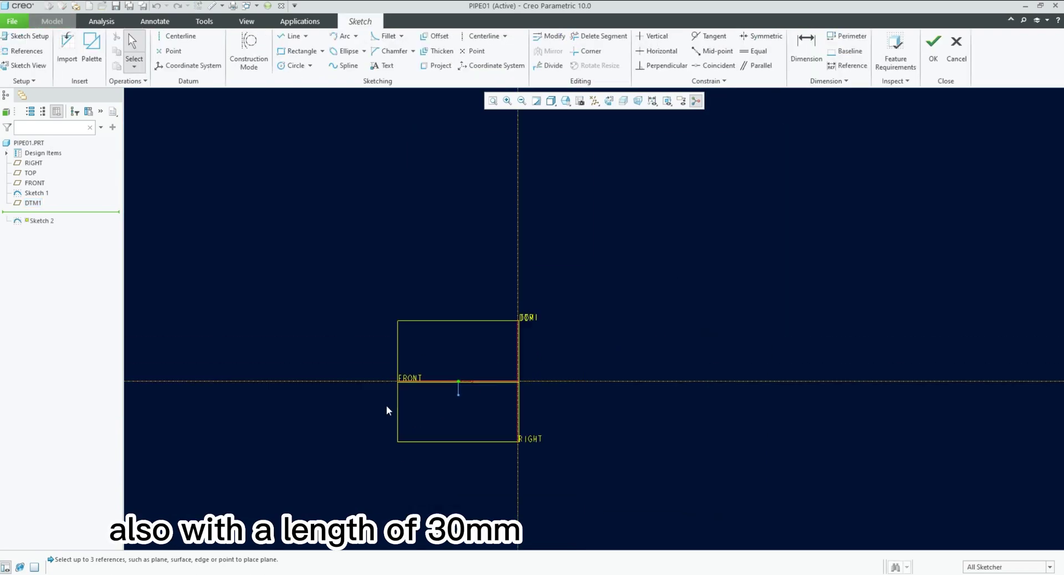
click(292, 36)
click(647, 287)
click(718, 293)
middle_click(721, 317)
middle_click(721, 318)
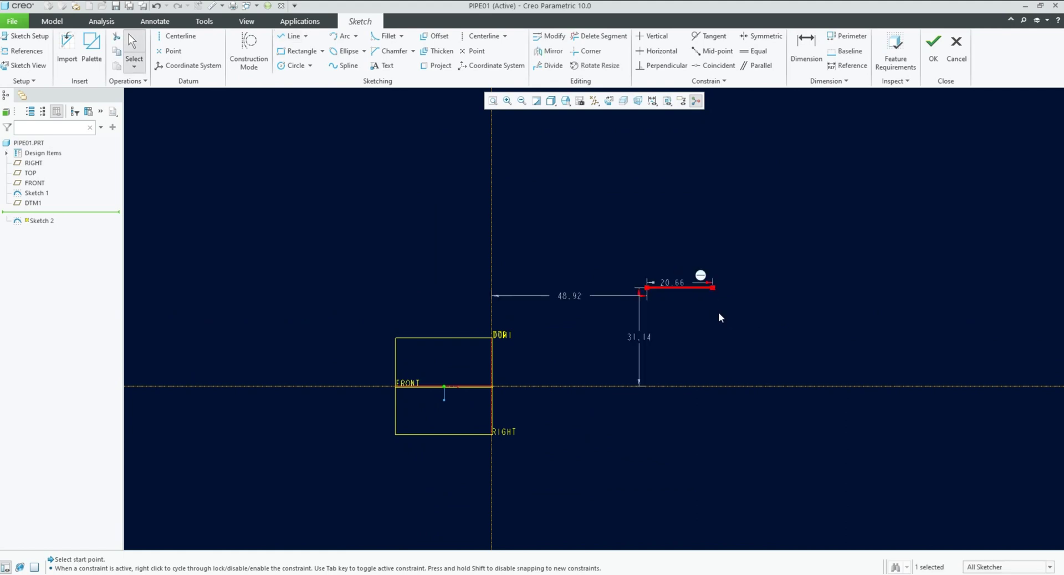
Step: Position the line's left endpoint 300 mm from the vertical reference and 80 mm above the horizontal reference
double_click(572, 298)
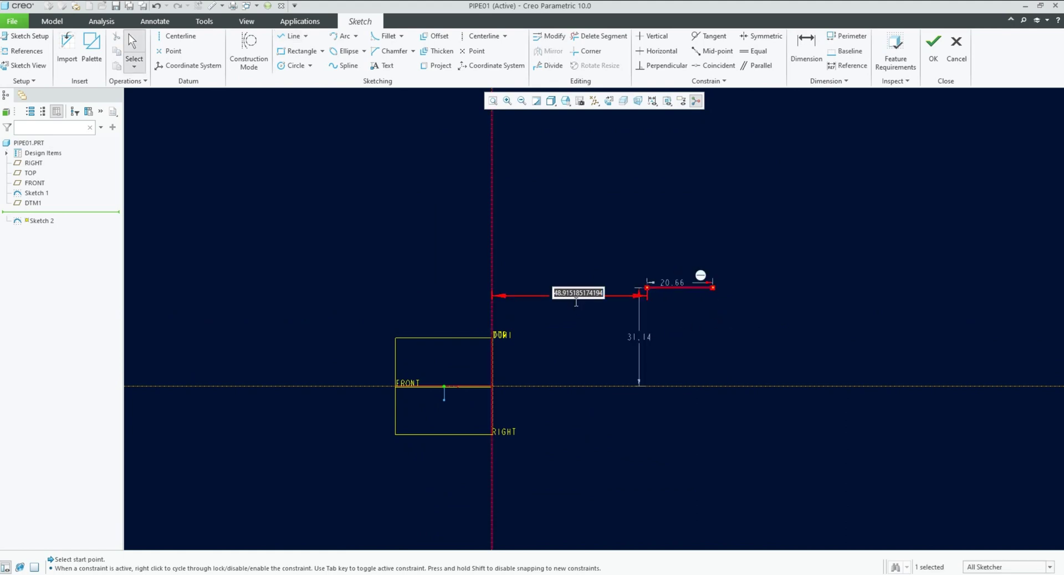
text(300)
key(Return)
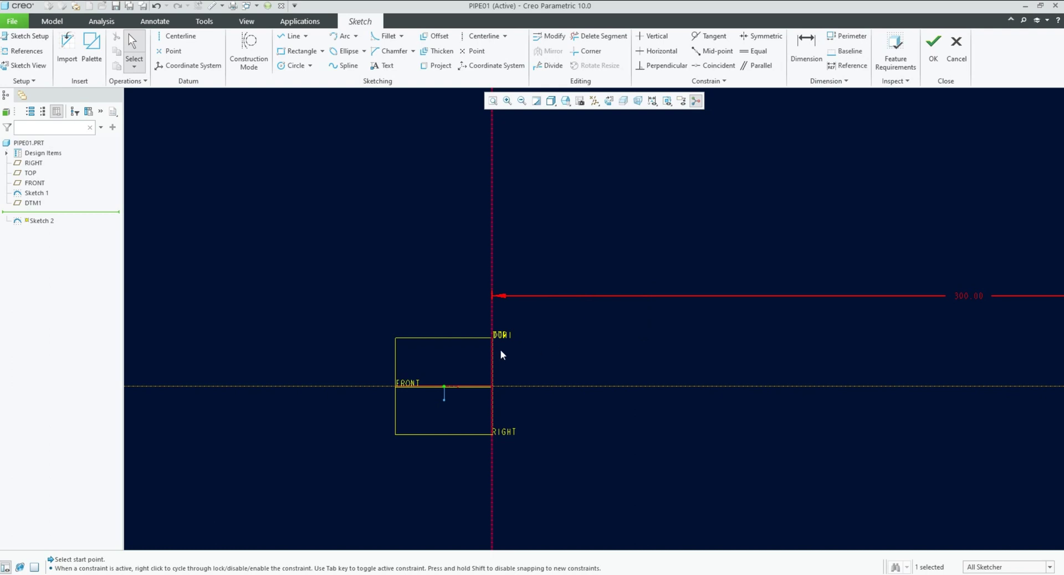
scroll(781, 333, up, 2)
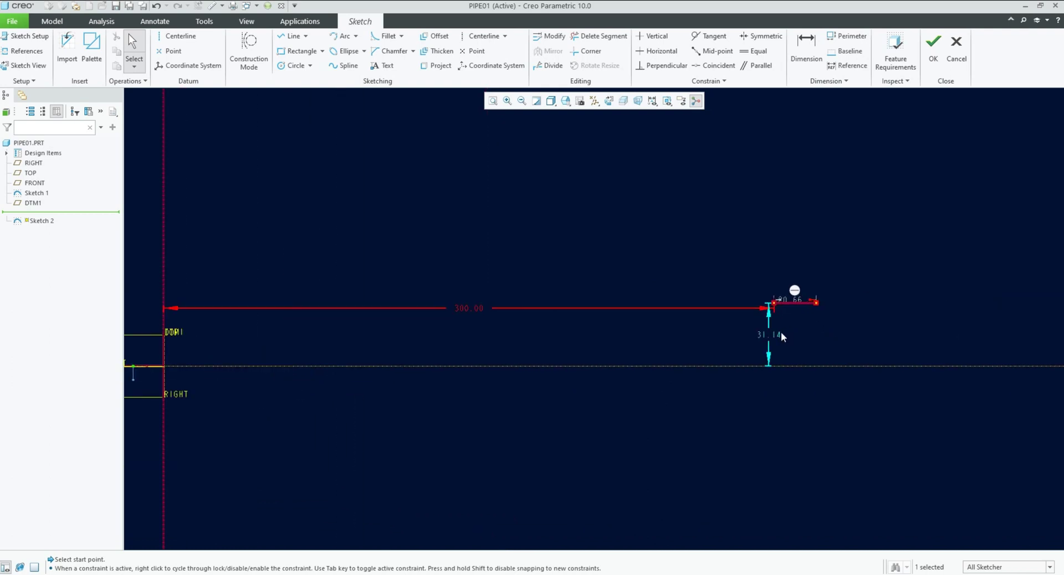
double_click(778, 333)
text(80)
key(Return)
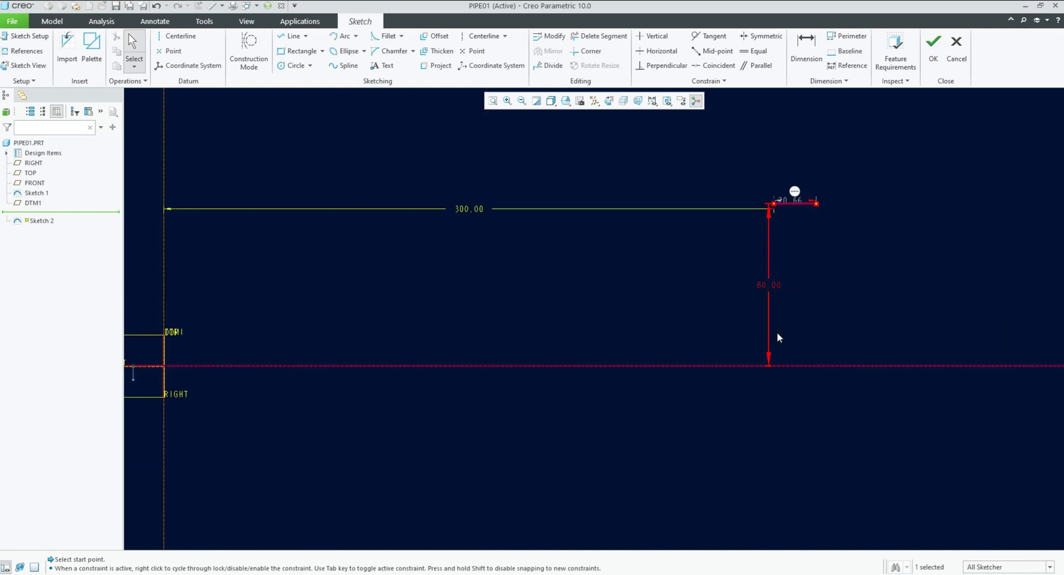
Step: Set the second line's length to 30 mm and finish its sketch
scroll(824, 227, up, 2)
drag(825, 243, 837, 205)
double_click(839, 204)
text(30)
key(Return)
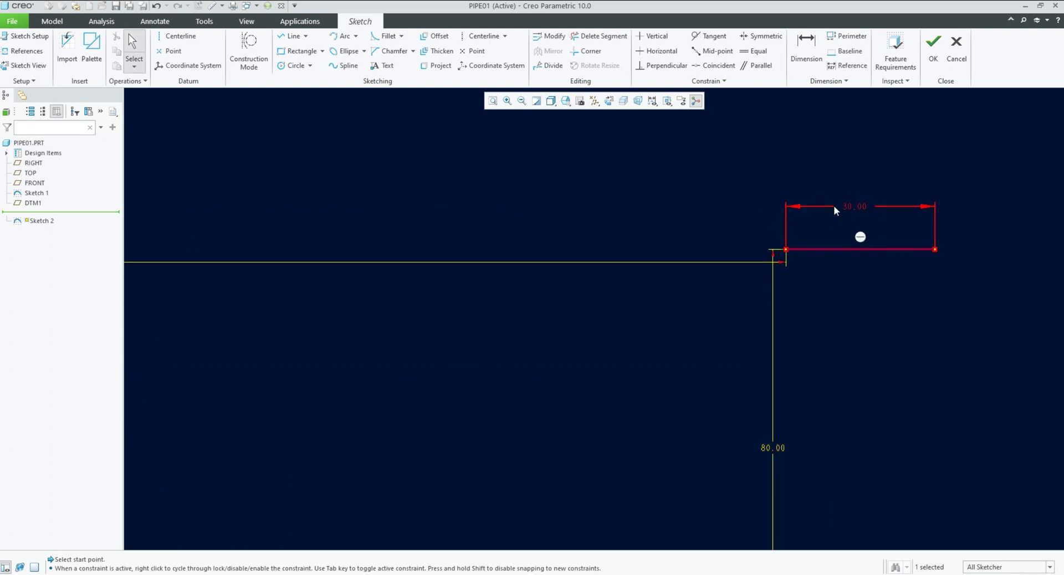
click(934, 44)
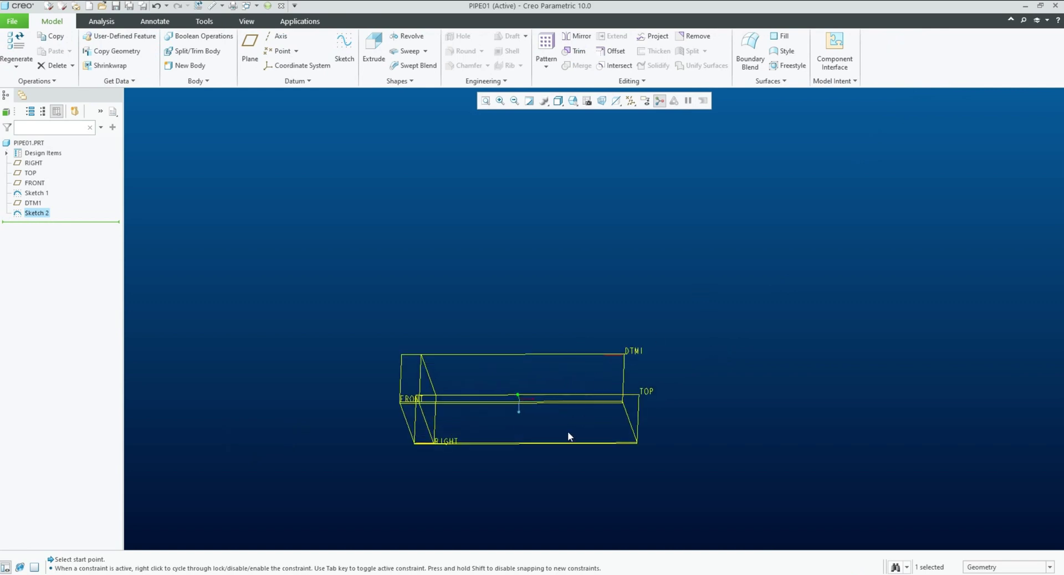
Step: Save the part and turn off the display of all datum features
scroll(567, 431, down, 3)
middle_drag(539, 423, 526, 412)
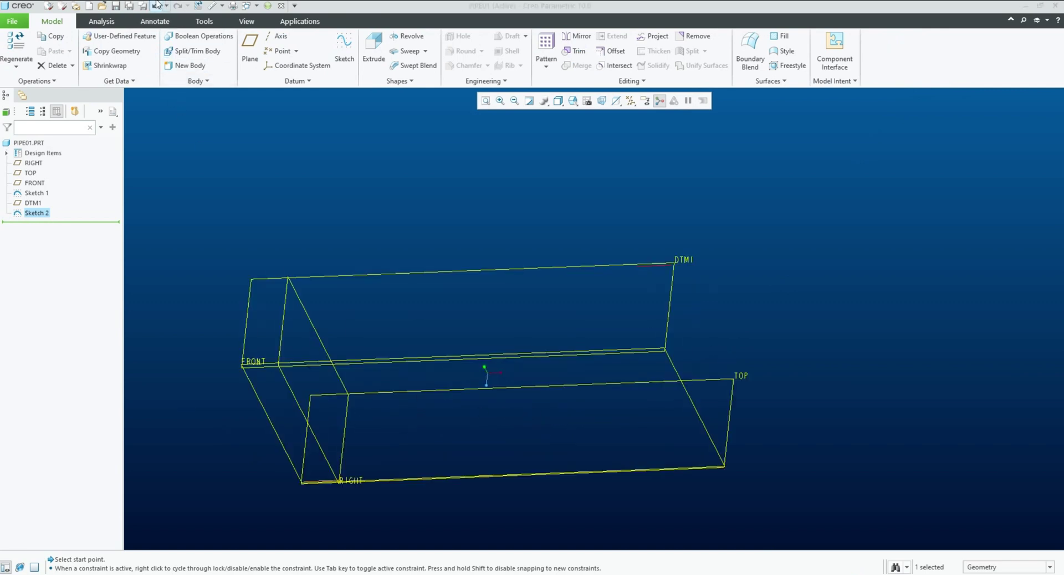
click(115, 5)
click(444, 496)
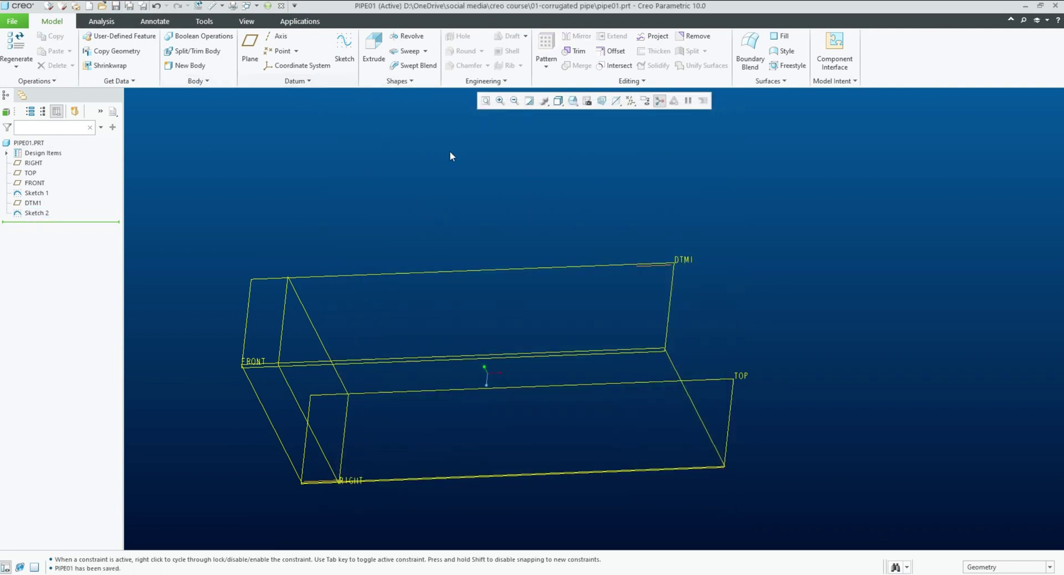
click(660, 101)
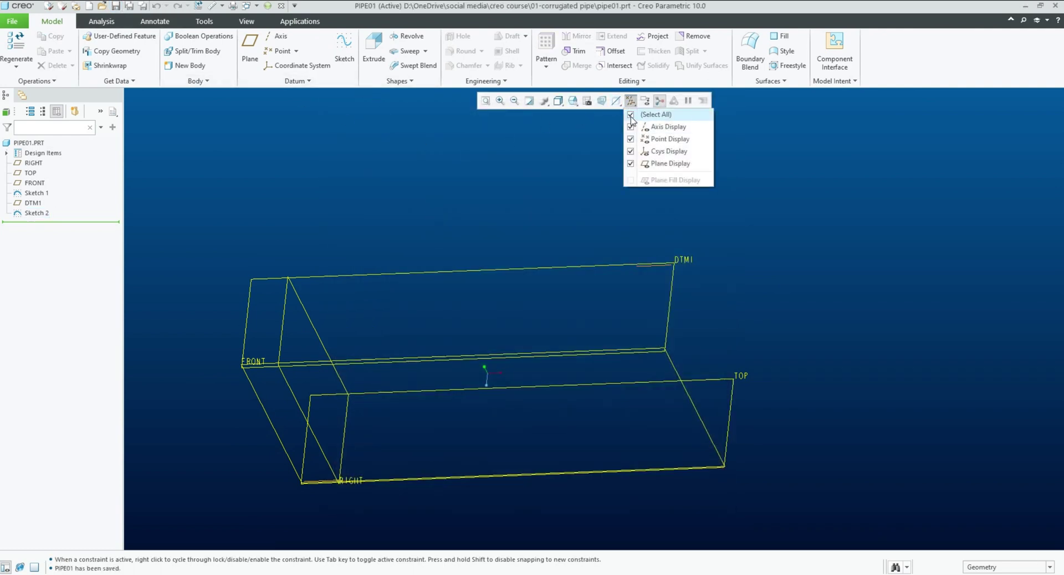
click(656, 114)
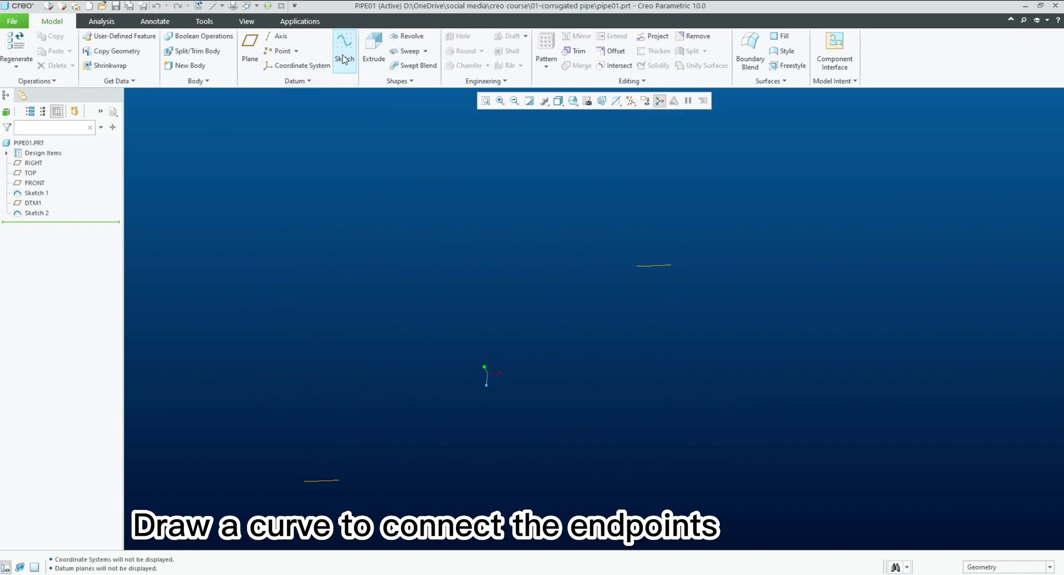
Step: Start a curve through points from the lower line's right endpoint to the upper line's left endpoint
click(297, 50)
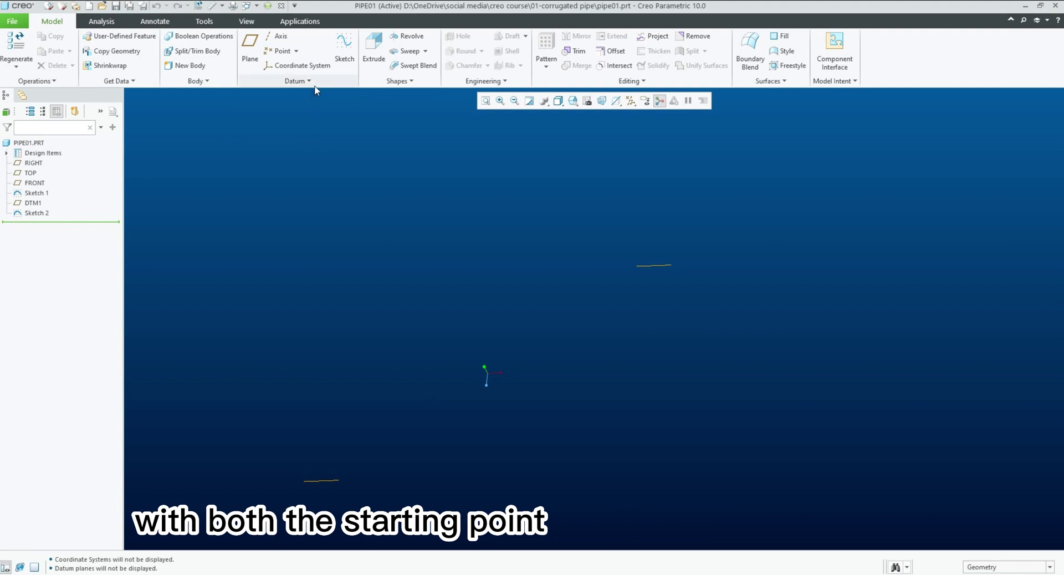
click(310, 83)
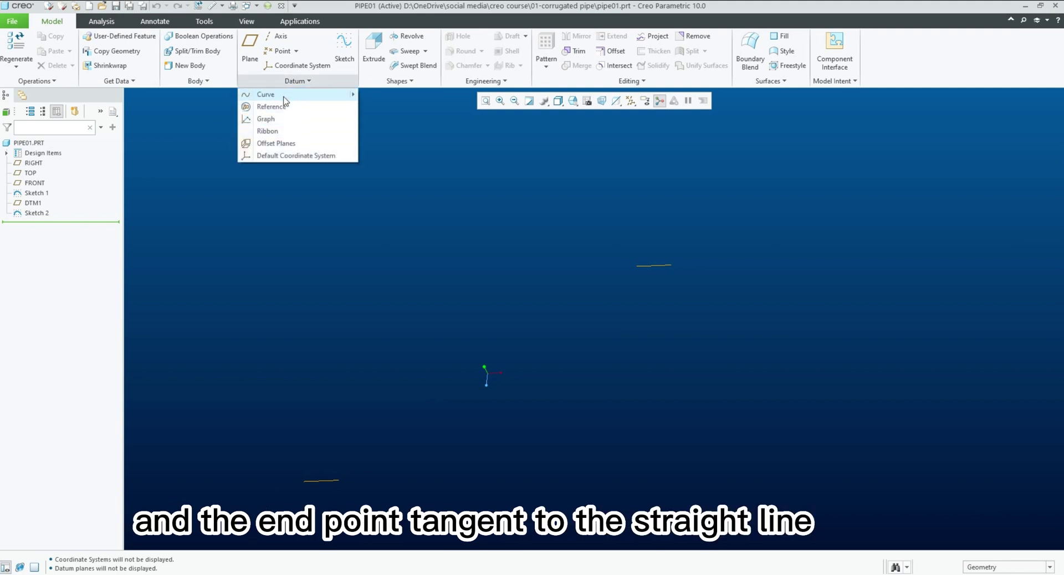
click(287, 95)
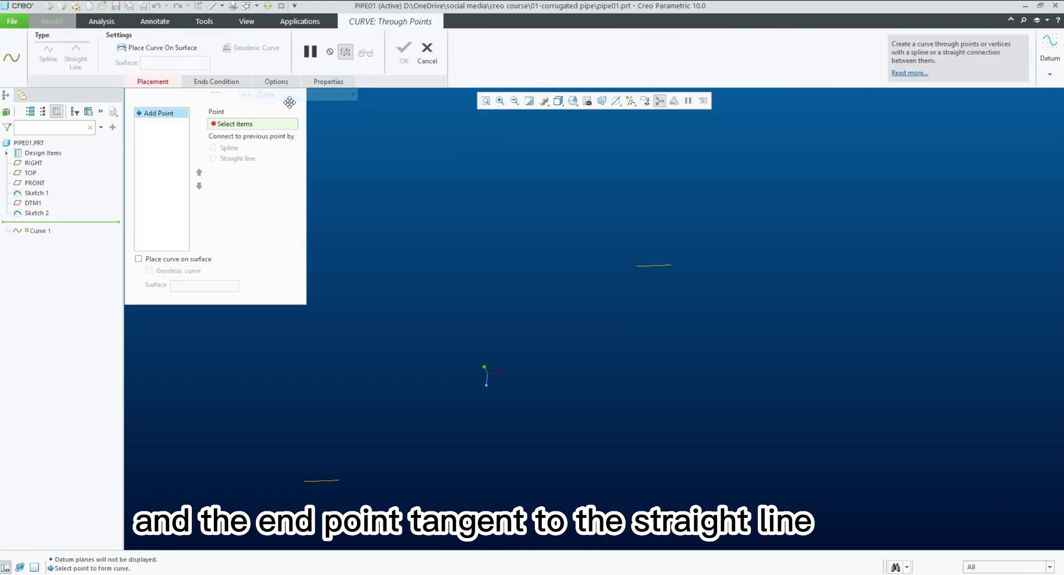
click(340, 481)
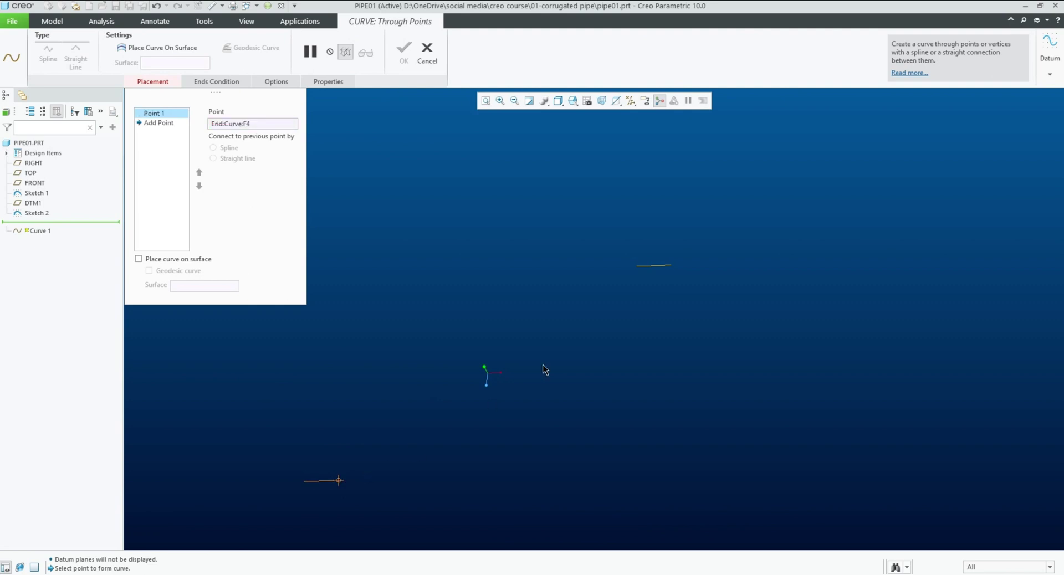
click(636, 268)
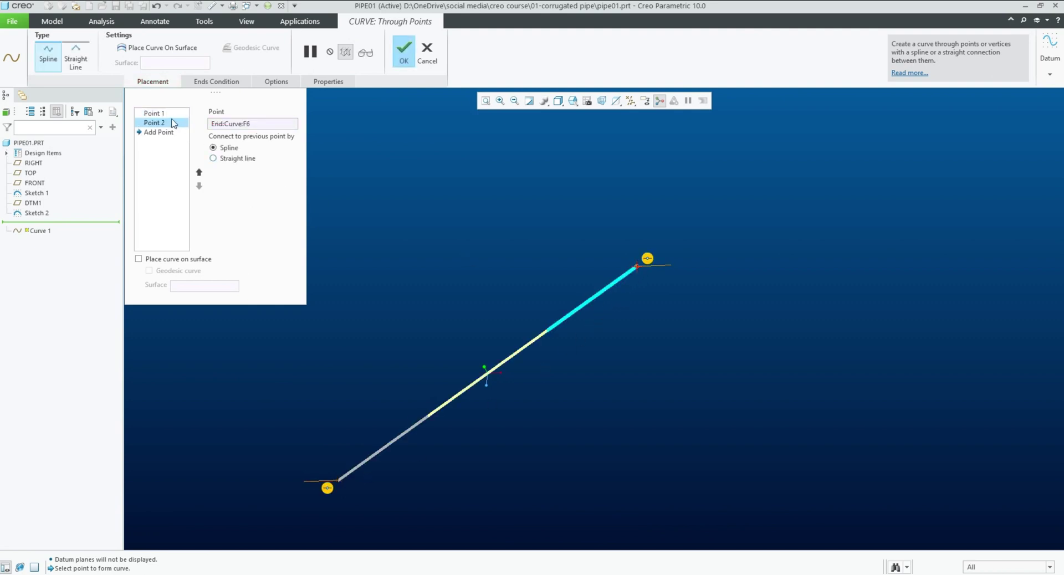
Step: Make the curve's start point tangent to the lower line and flip the tangent direction
click(229, 83)
click(352, 125)
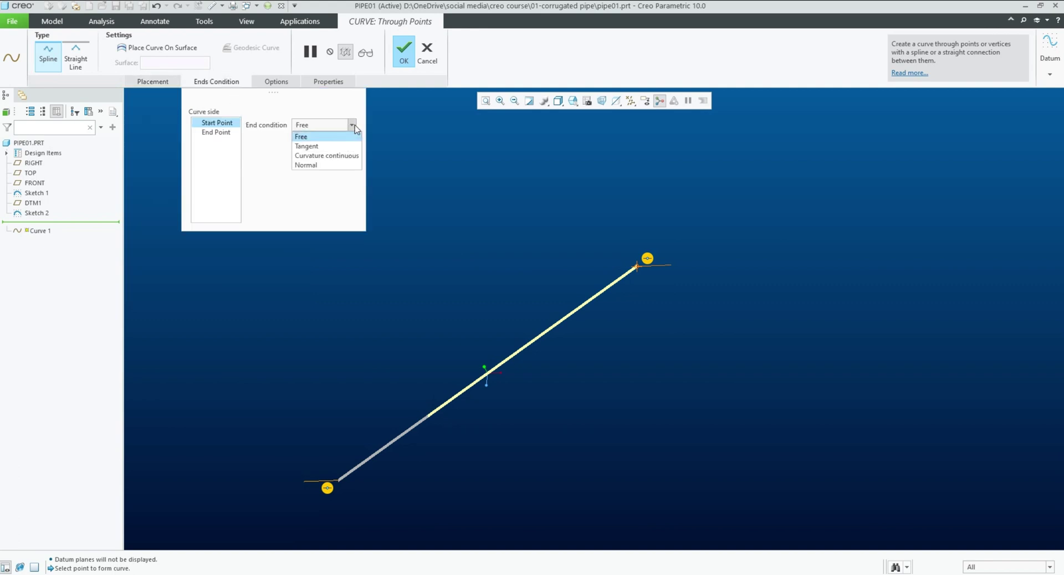
click(326, 145)
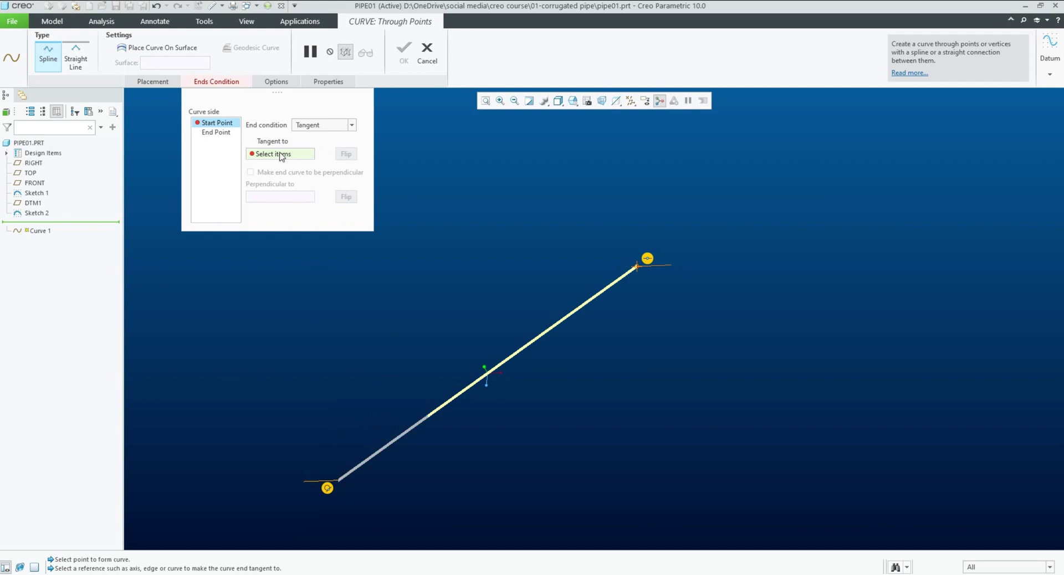
click(323, 481)
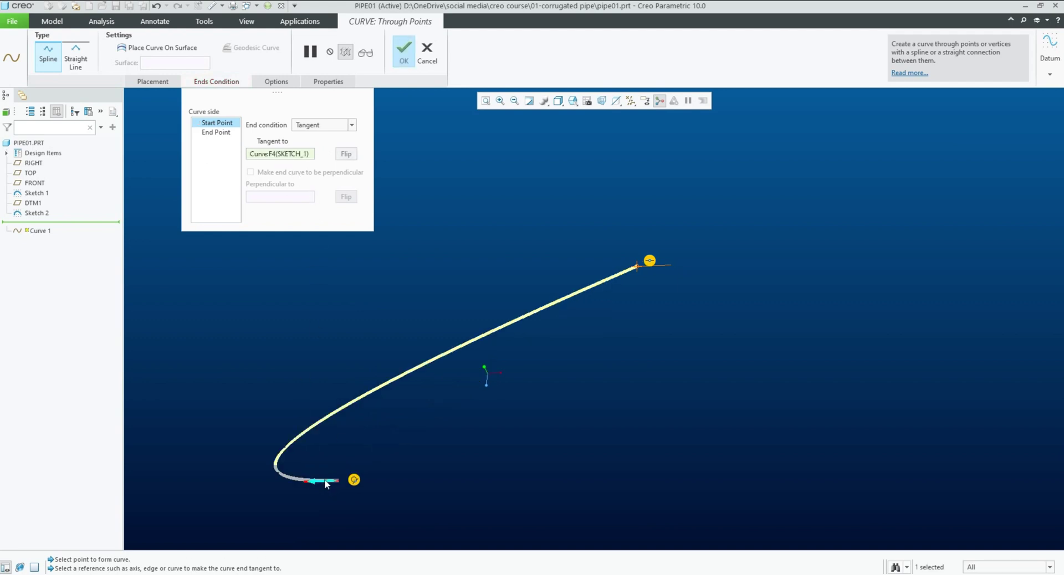
click(346, 154)
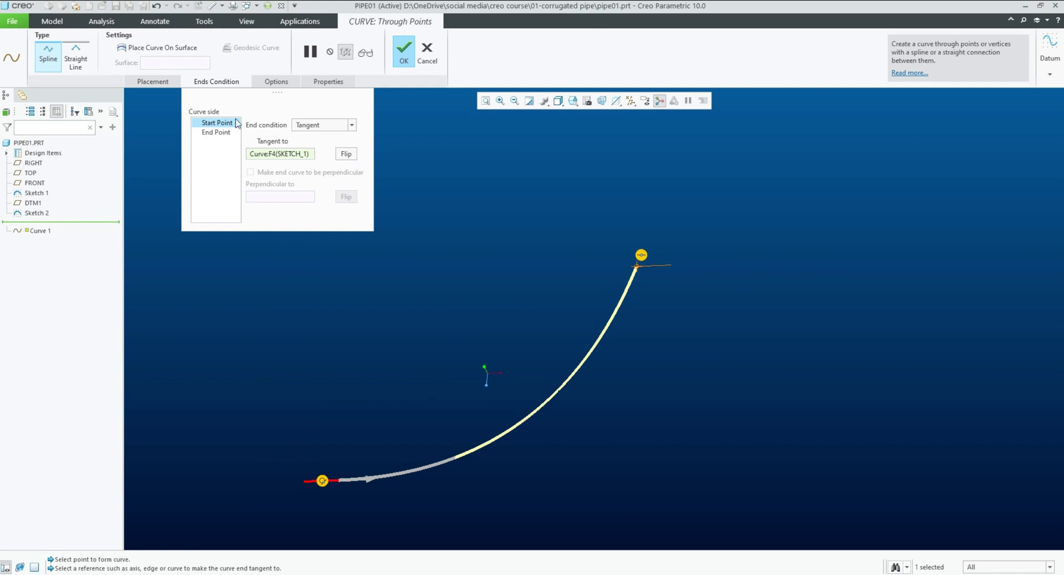
Step: Make the curve's end point tangent to the upper line, finish the curve and save the part
click(217, 133)
click(313, 126)
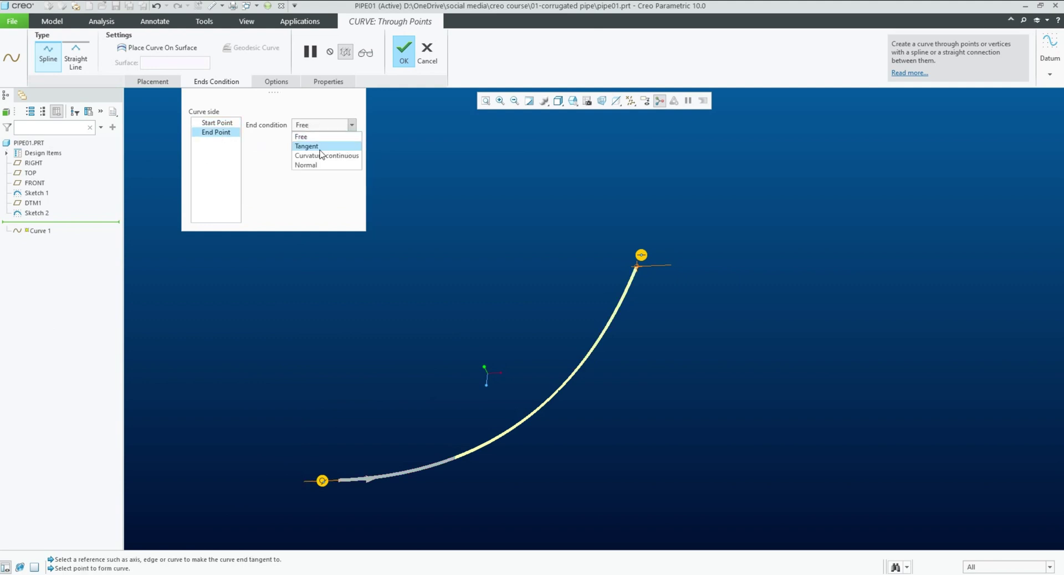
click(321, 147)
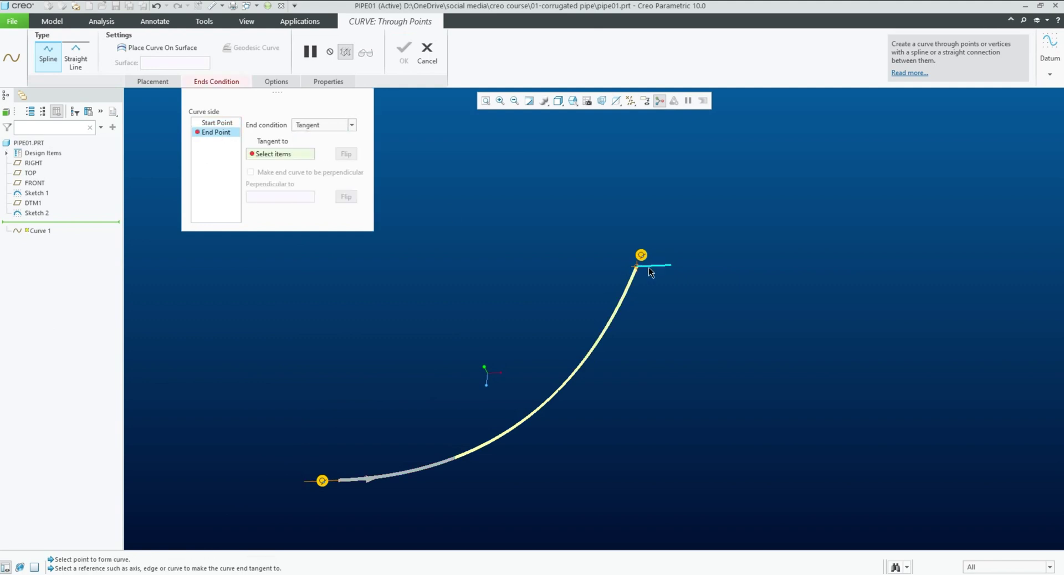
click(651, 267)
middle_click(596, 339)
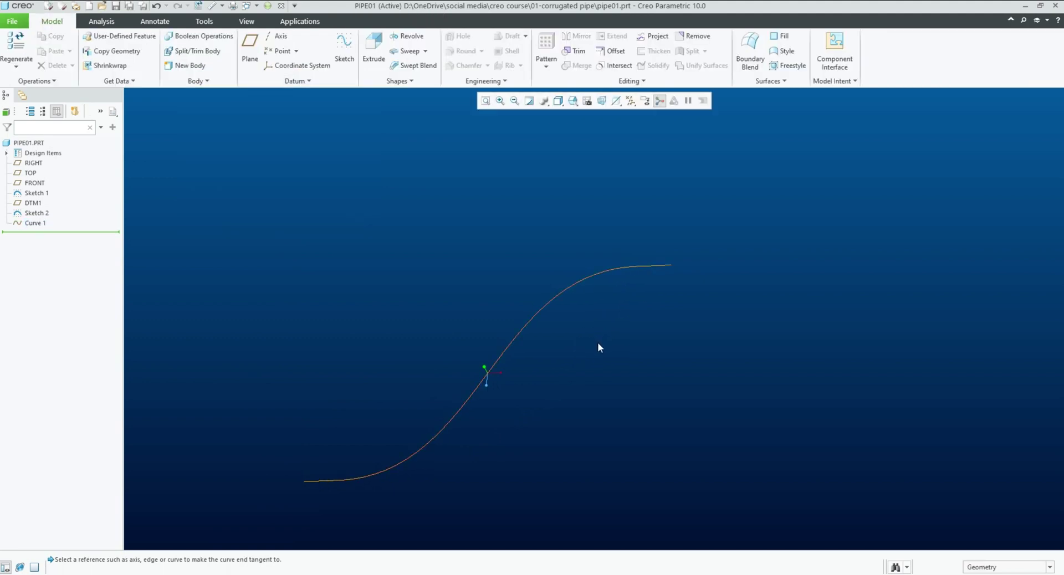
click(115, 6)
Step: Start a solid variable-section sweep with the connecting curve as its origin trajectory
click(410, 53)
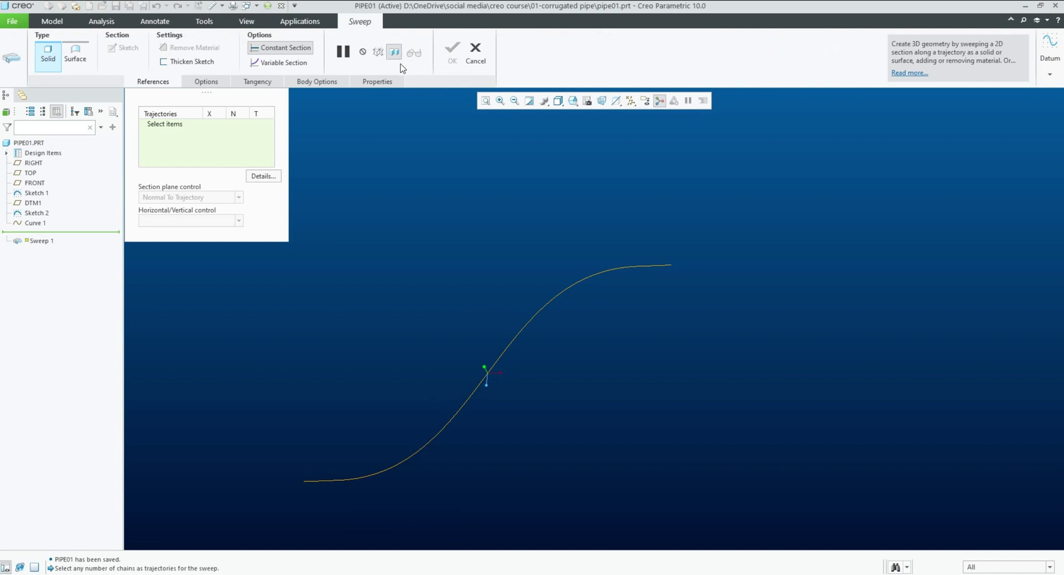
click(283, 62)
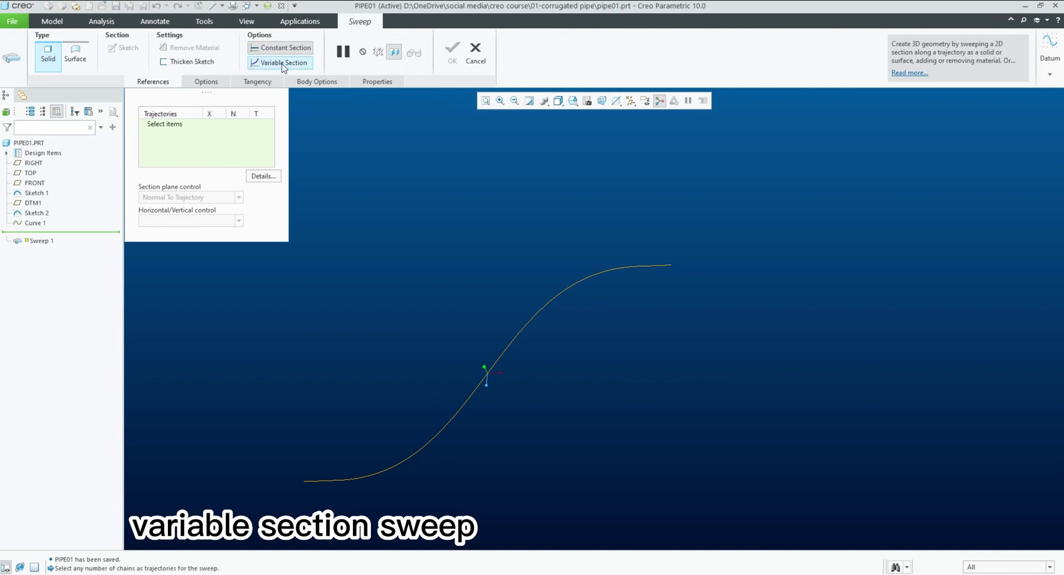
click(387, 475)
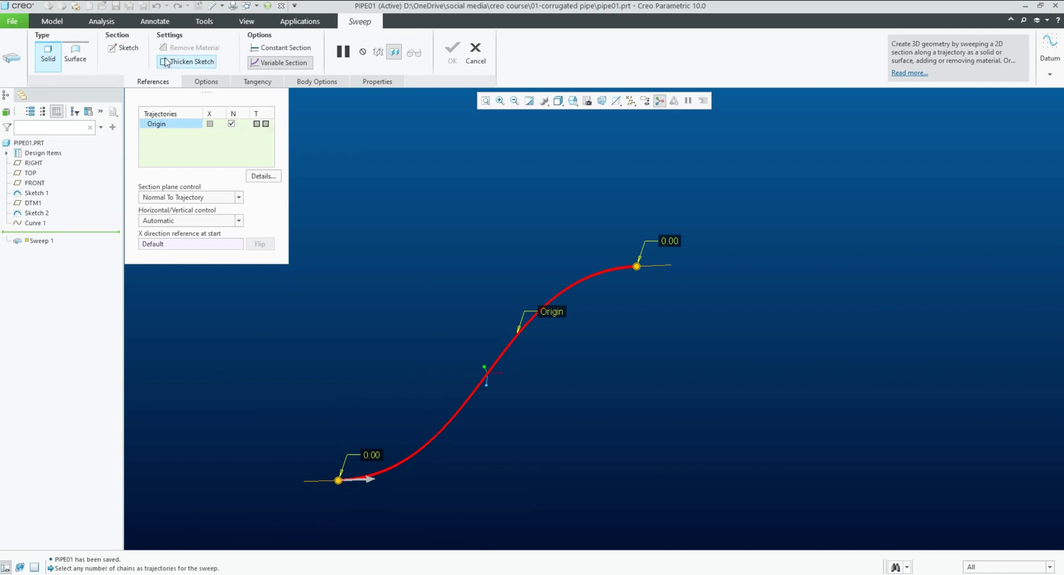
Step: Sketch a circle about 101 mm in diameter as the sweep section, centred on the trajectory's start point
click(124, 47)
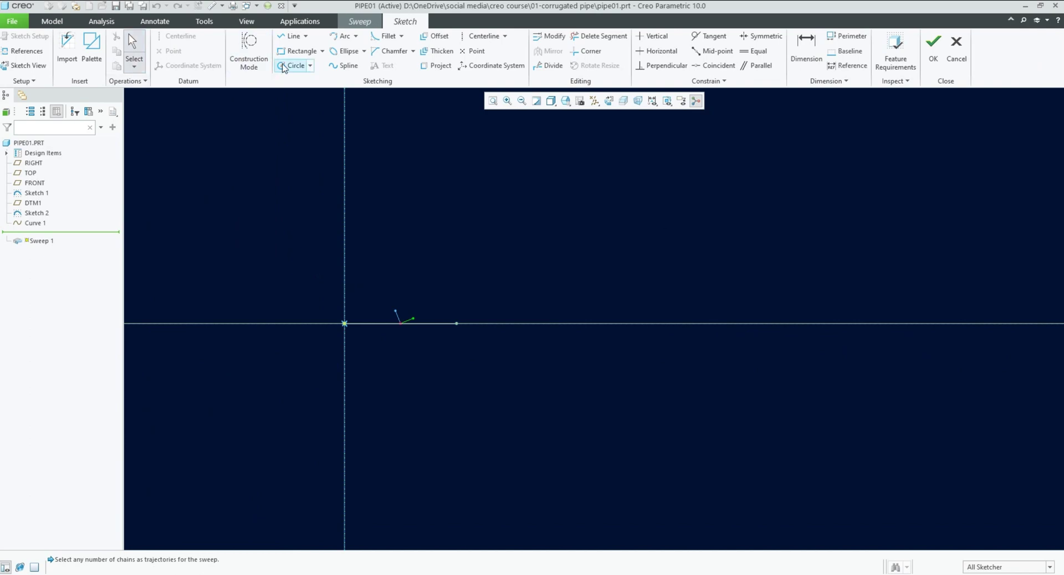
click(292, 65)
scroll(318, 271, down, 2)
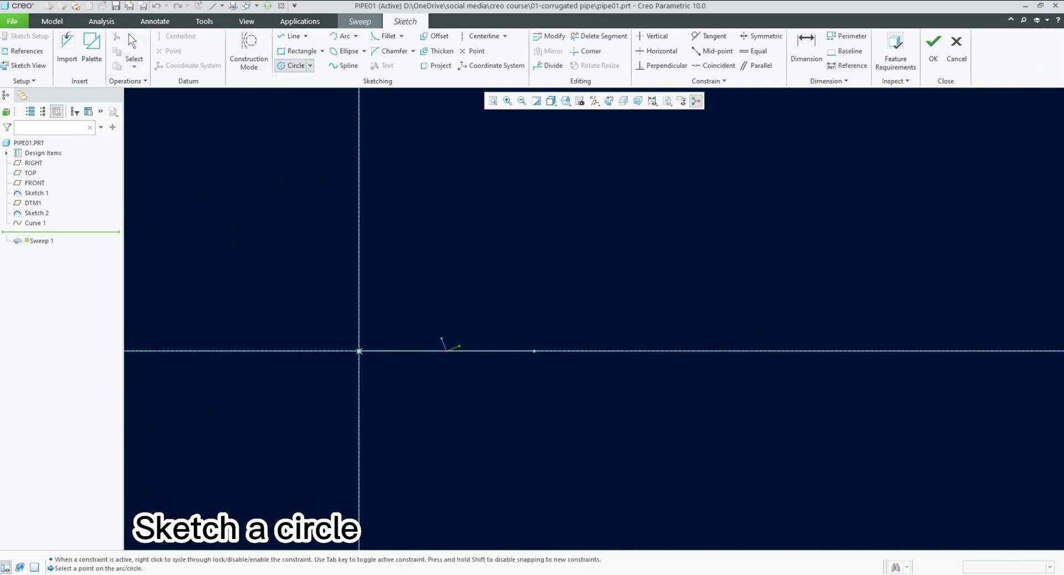
click(359, 351)
click(402, 354)
scroll(433, 322, down, 1)
middle_click(441, 319)
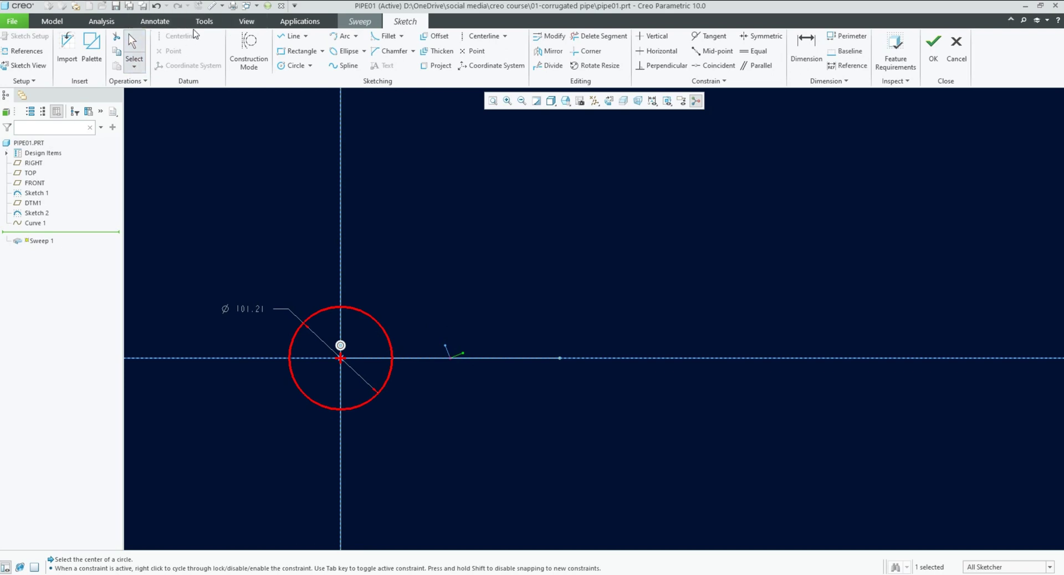
Step: Drive the circle's diameter with the section relation sd3=40+5*sin(trajpar*360*50)
click(221, 25)
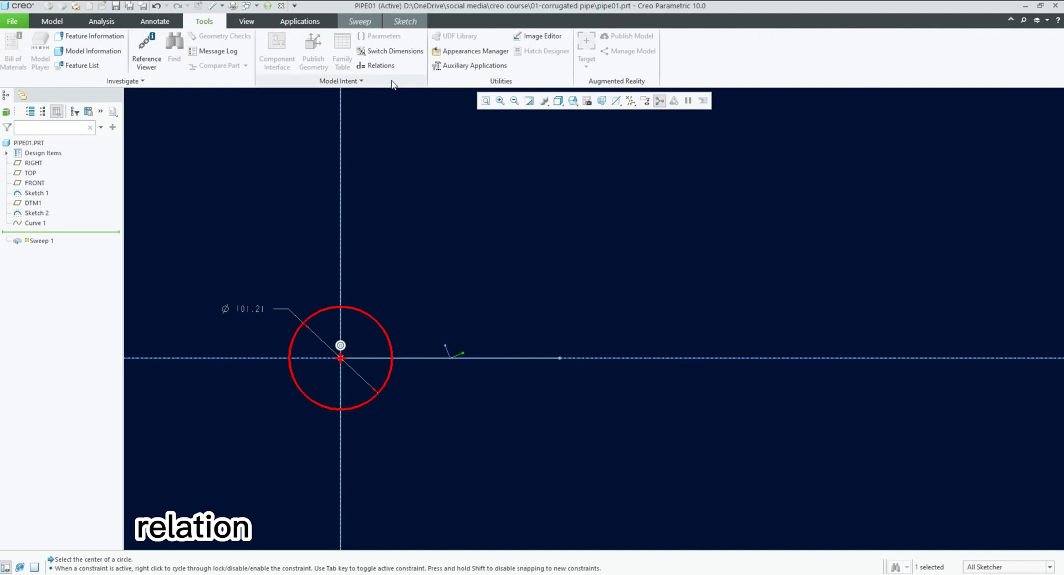
click(376, 65)
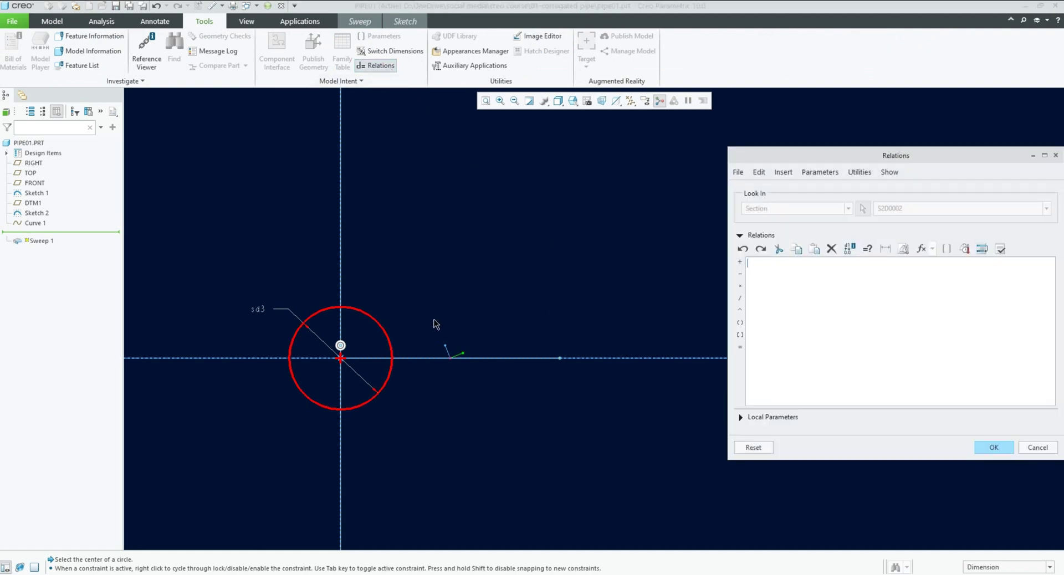
click(265, 312)
text(=40+5*sin(trajpar*360*50)
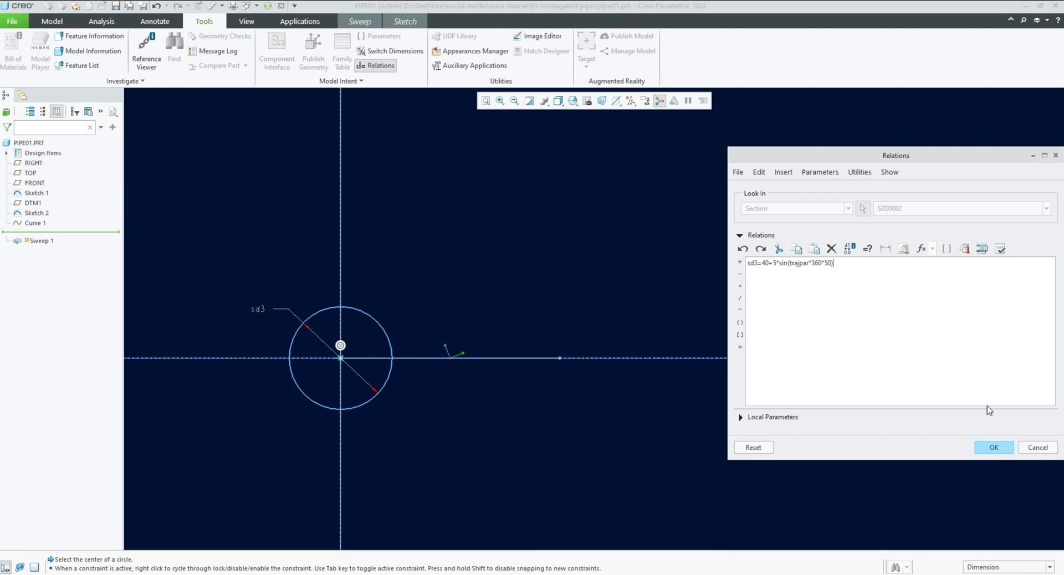
click(994, 447)
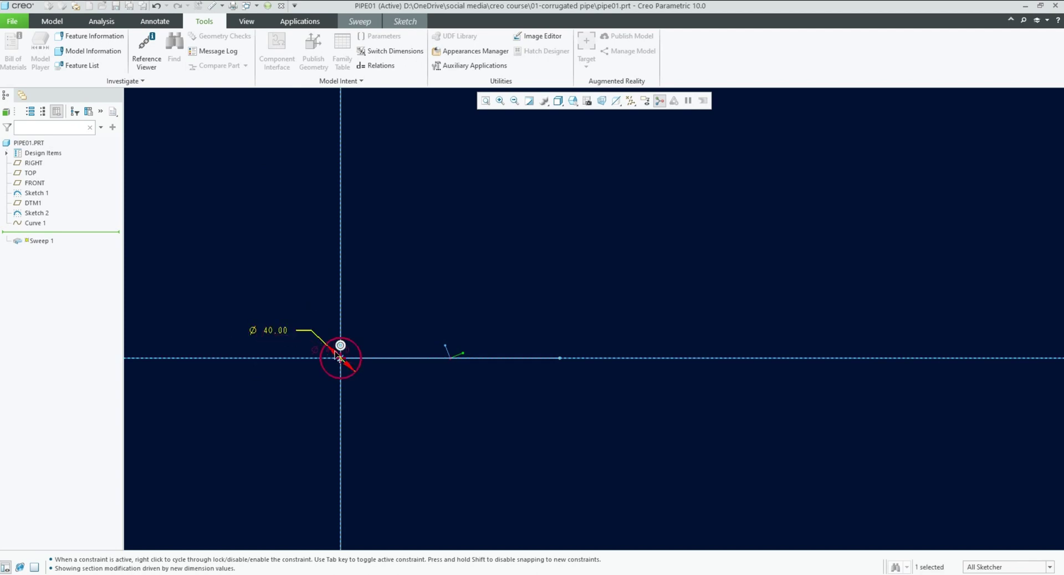
Step: Finish the circular section and complete the variable-section sweep
scroll(388, 346, down, 3)
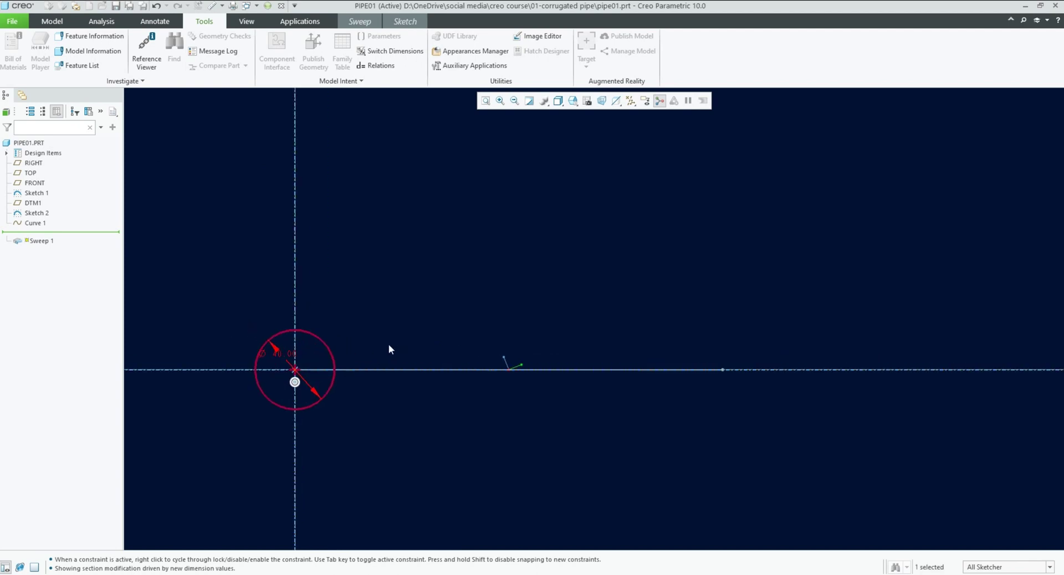
click(405, 22)
click(933, 45)
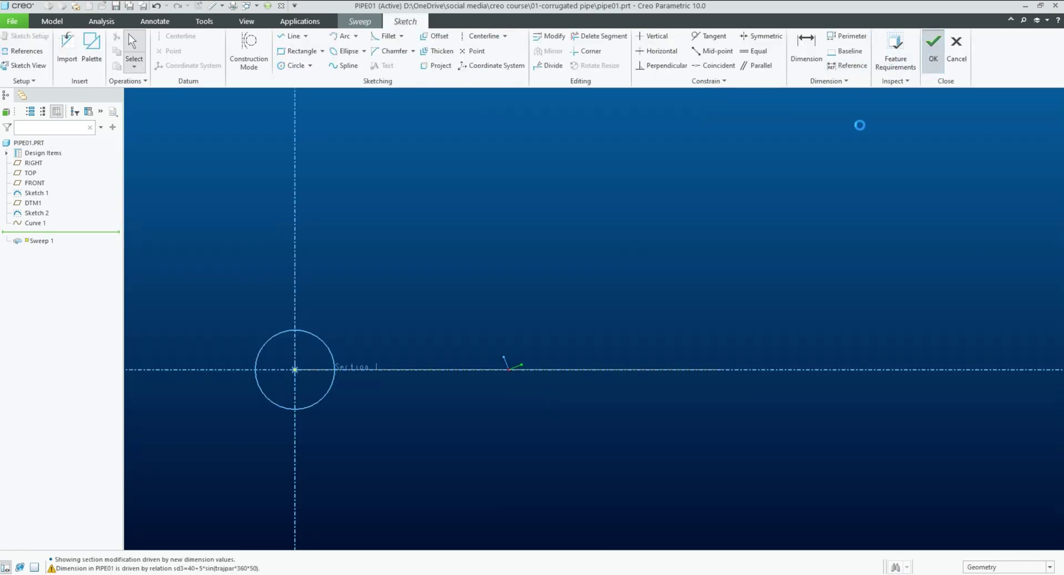
middle_drag(462, 377, 442, 373)
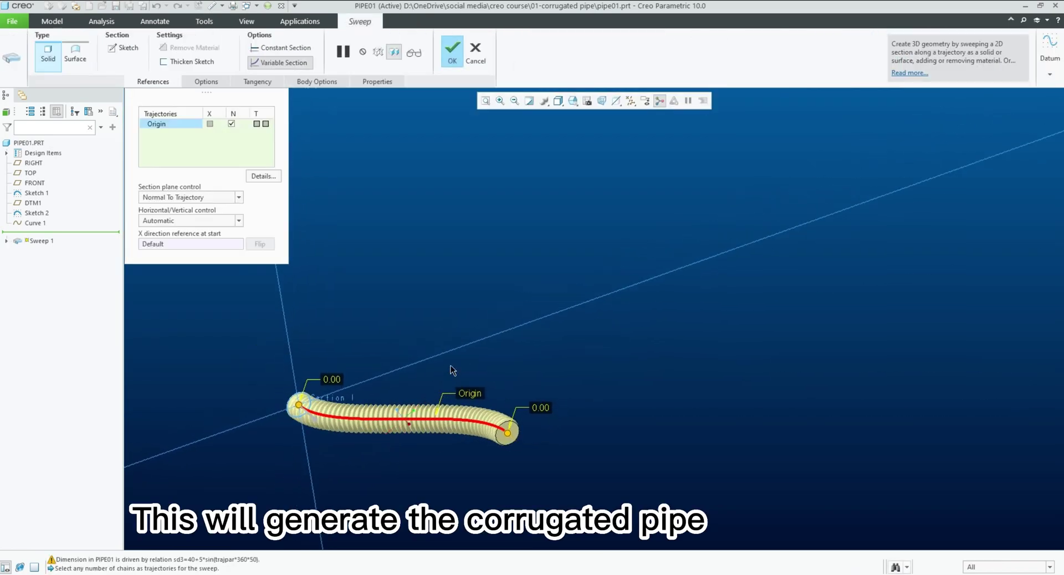
middle_click(439, 288)
middle_drag(404, 354, 395, 392)
scroll(383, 371, up, 3)
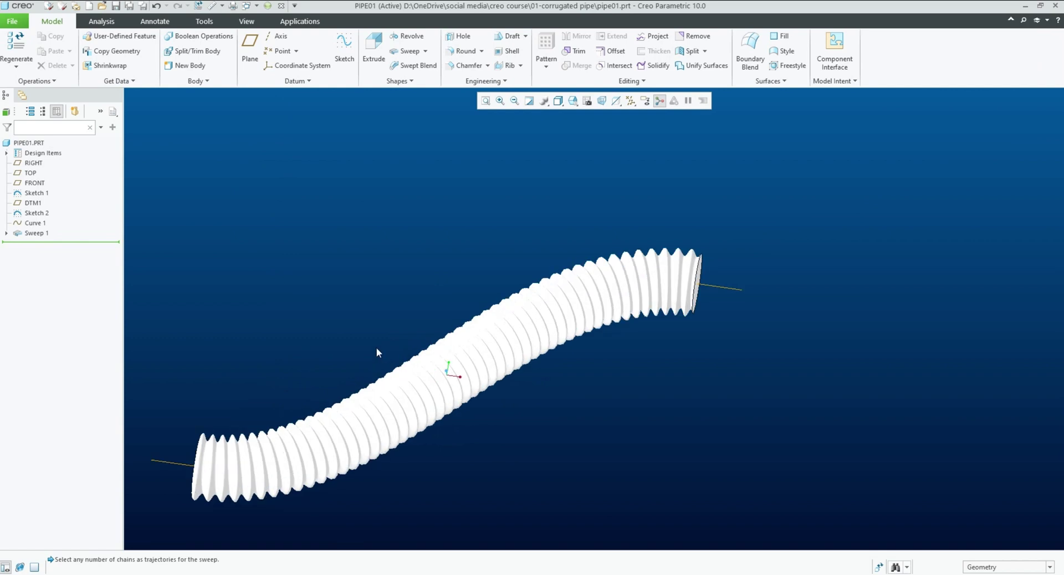
Step: Apply a dark grey appearance to the whole part and save it despite the regeneration conflict
click(246, 22)
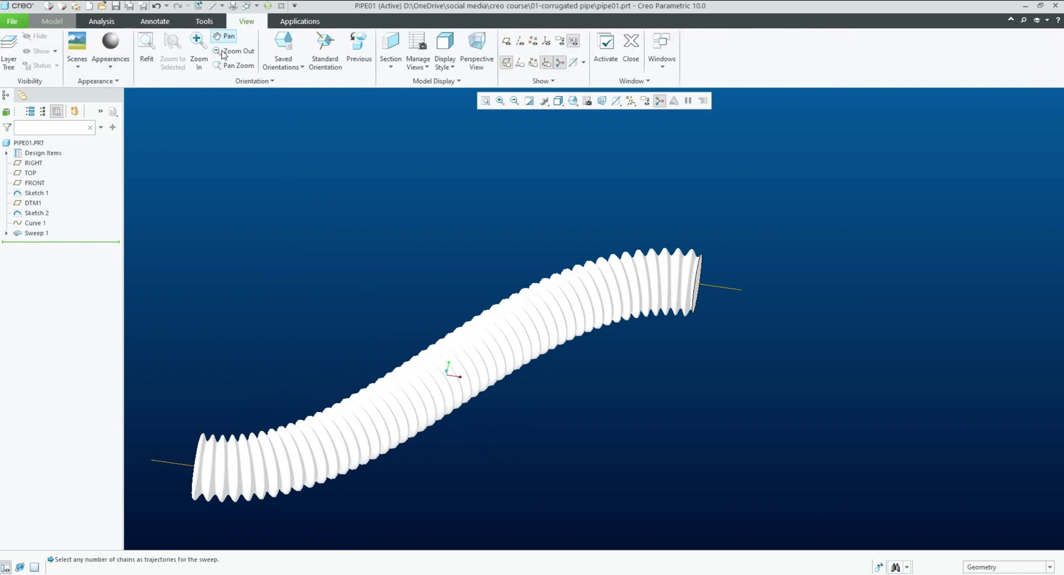
click(110, 62)
click(152, 148)
click(29, 143)
middle_click(249, 192)
scroll(432, 247, up, 3)
scroll(394, 321, down, 3)
mouse_move(394, 323)
middle_down()
mouse_move(397, 337)
mouse_move(418, 341)
mouse_move(401, 316)
middle_up()
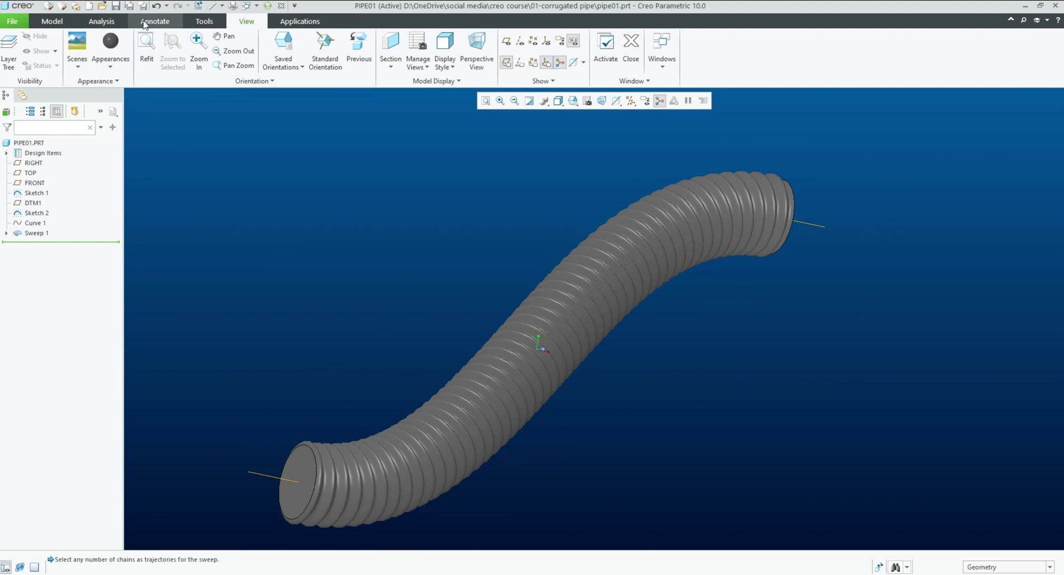
click(116, 6)
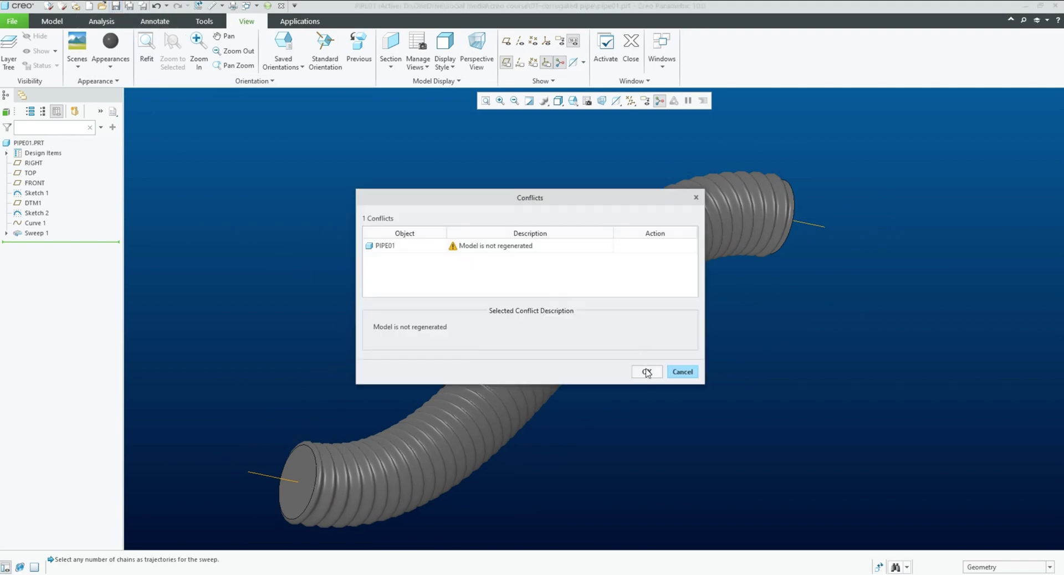
click(647, 372)
Step: Reopen the sweep's section and sketch a concentric circle about 28.5 mm in diameter inside the existing one
click(40, 234)
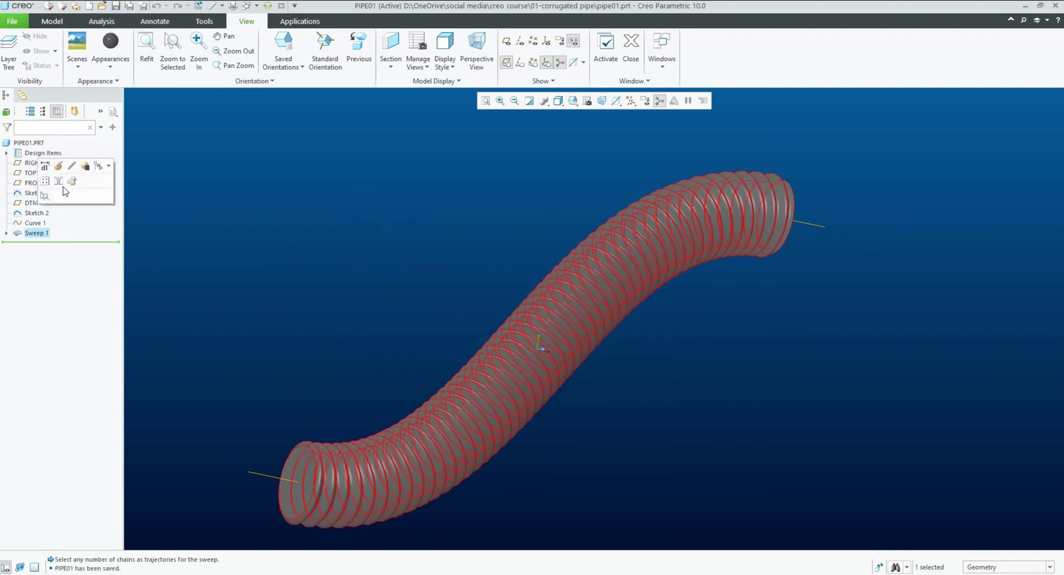
click(60, 169)
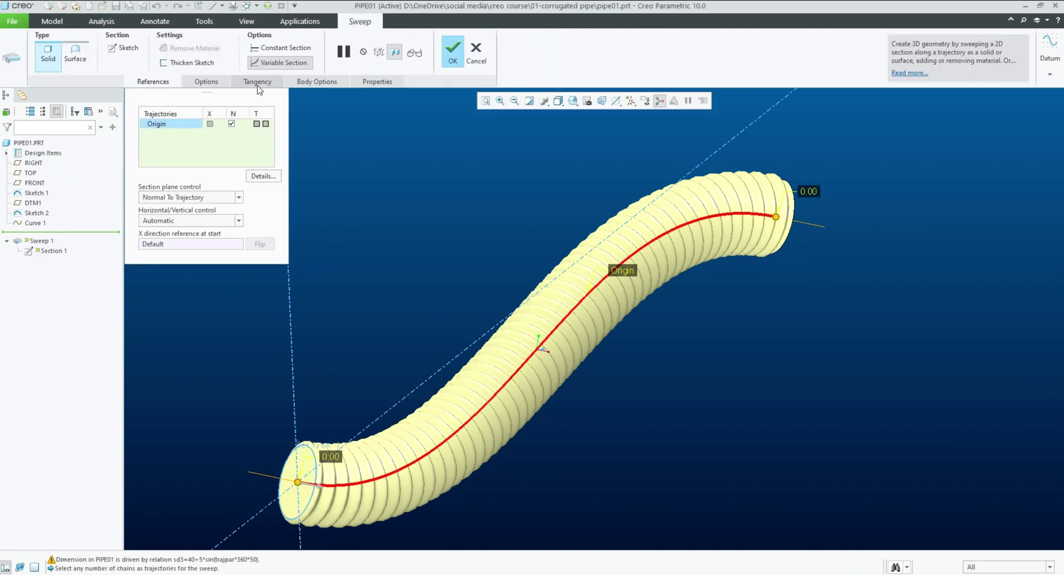
click(126, 48)
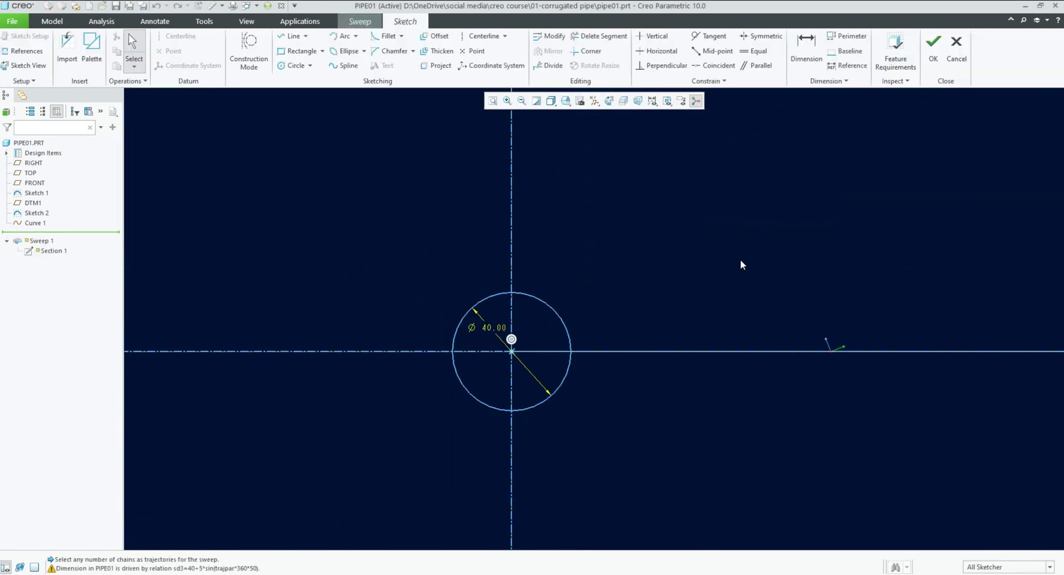
click(292, 66)
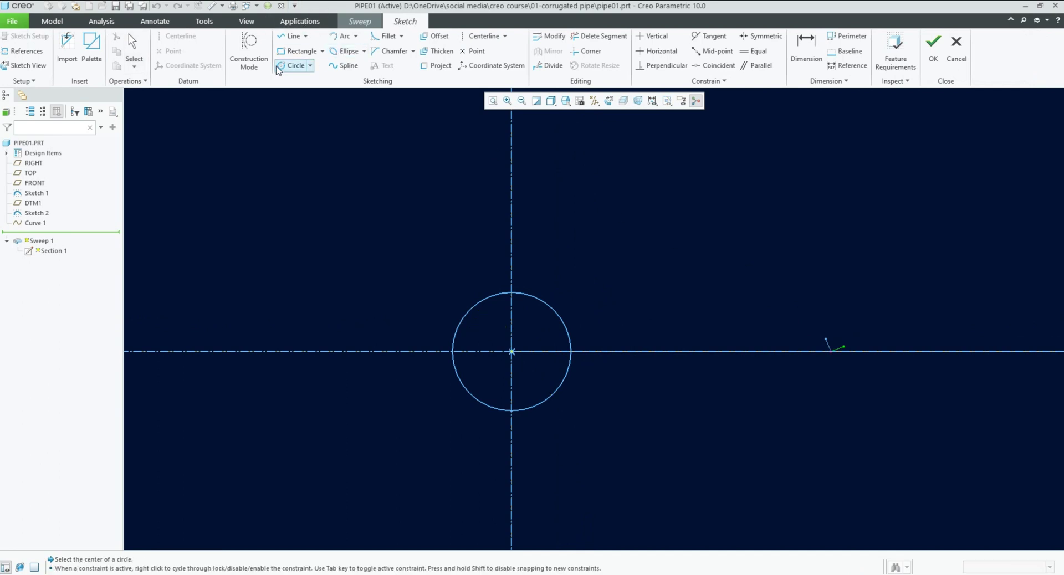
click(511, 352)
click(554, 352)
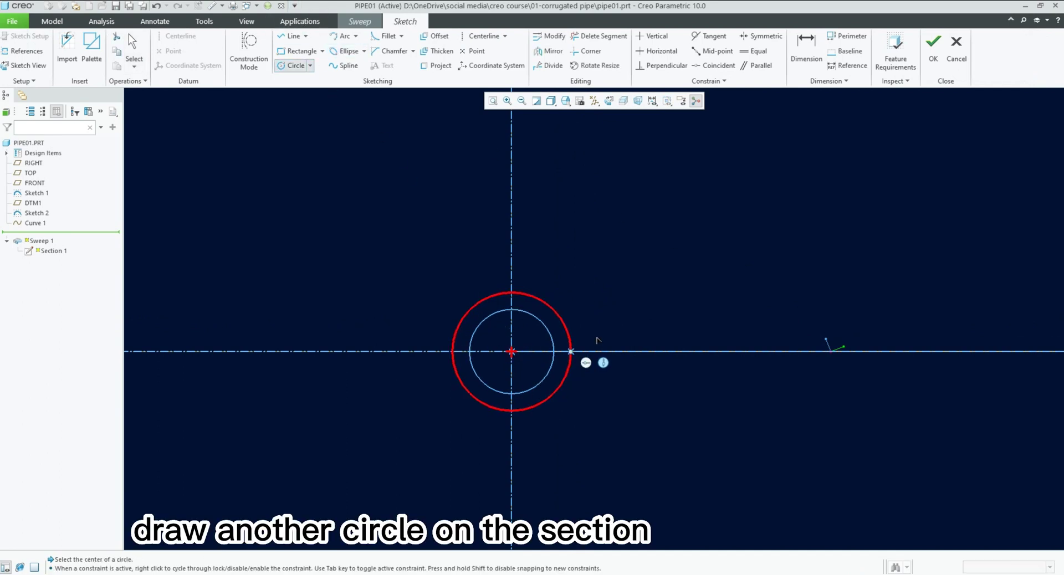
middle_click(583, 347)
scroll(654, 333, up, 3)
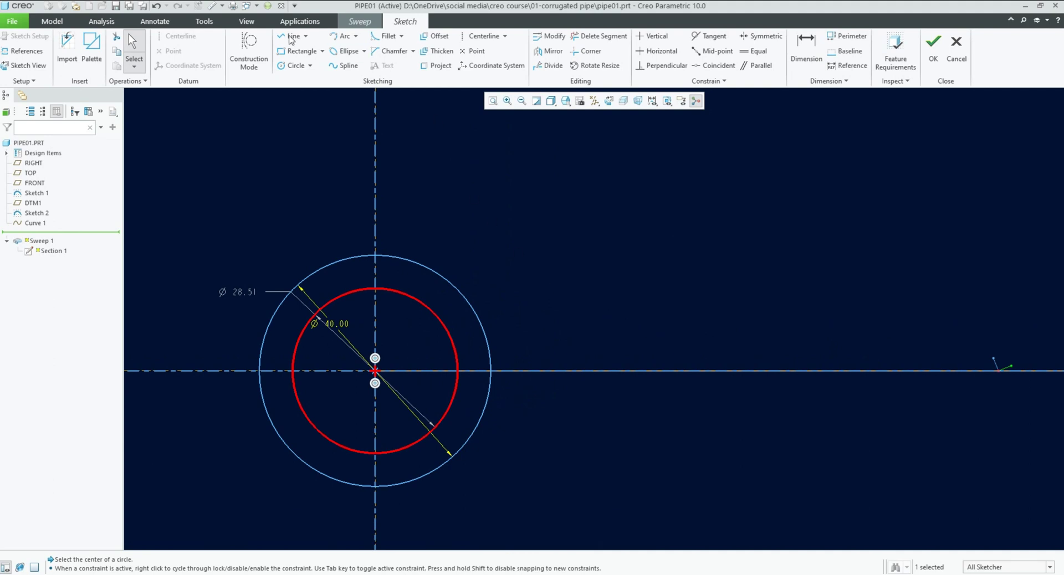
Step: Add the section relation sd4=sd3-1 to drive the inner circle's diameter
click(204, 21)
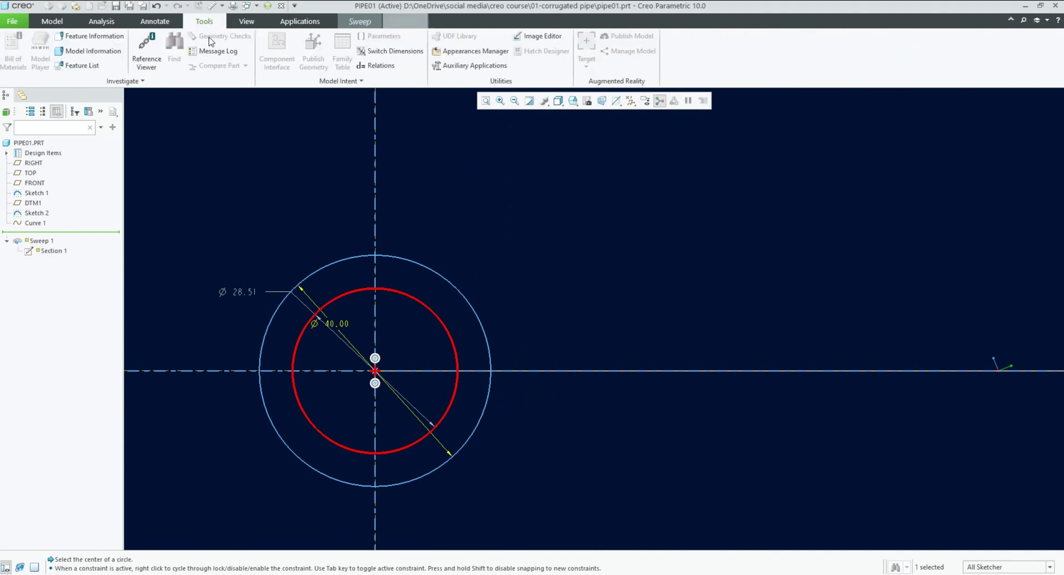
click(388, 67)
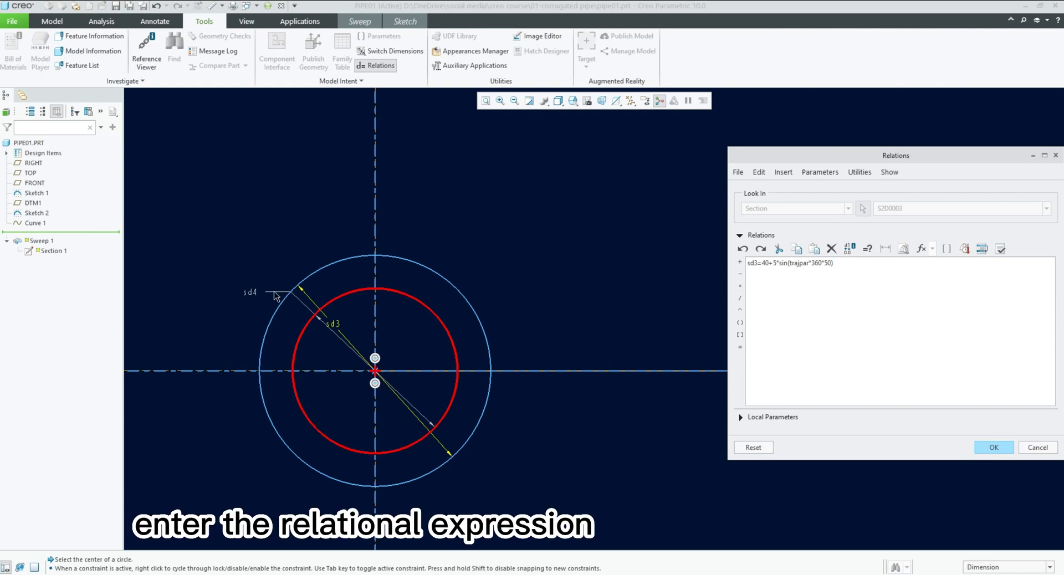
click(303, 293)
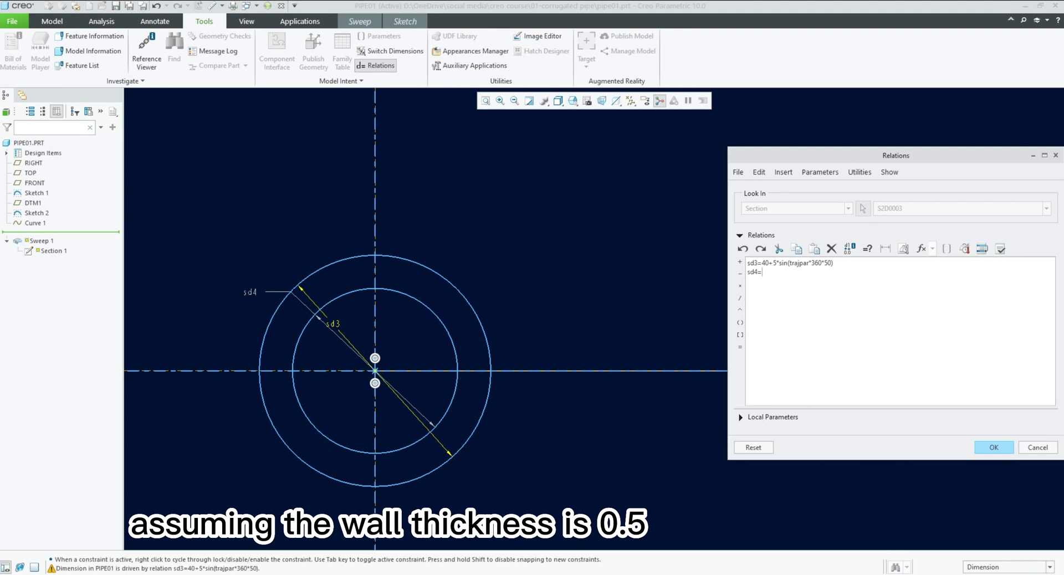
text(=sd3-1)
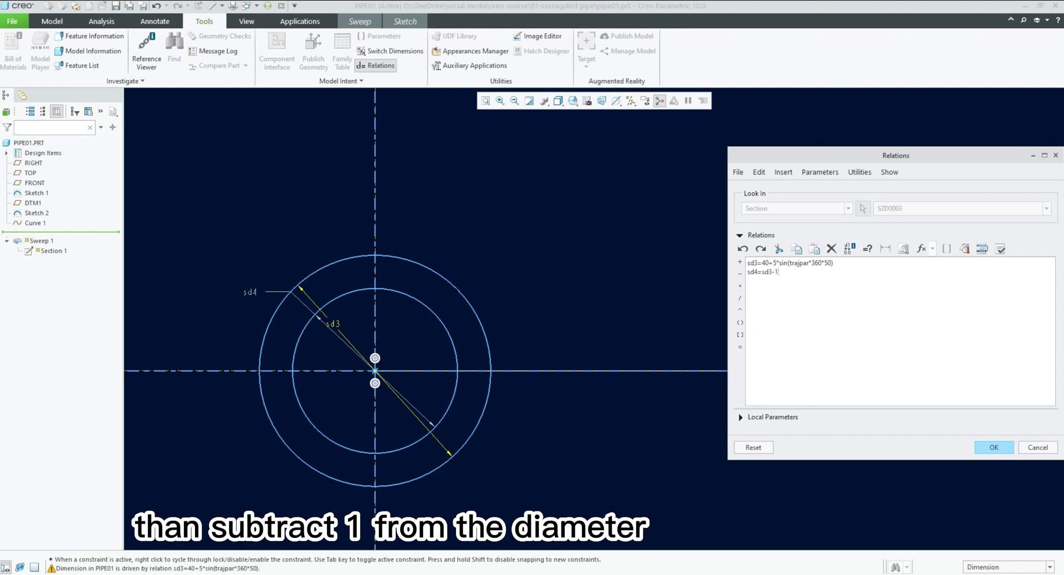
click(993, 448)
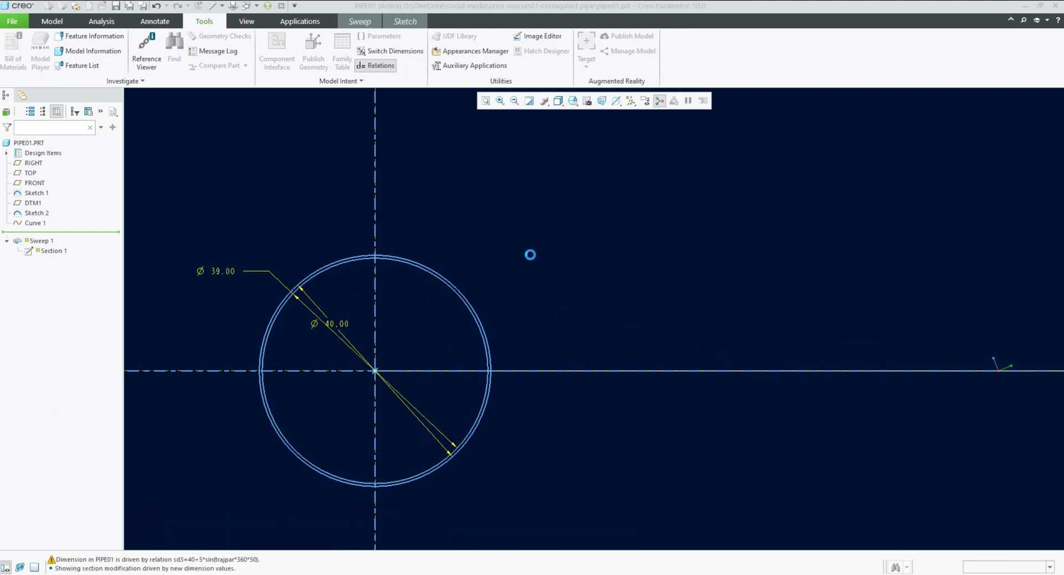
Step: Finish the two-circle section and complete the sweep's redefinition as a hollow pipe
click(413, 25)
click(933, 47)
middle_click(368, 273)
middle_drag(368, 273, 487, 434)
scroll(495, 417, down, 3)
click(488, 435)
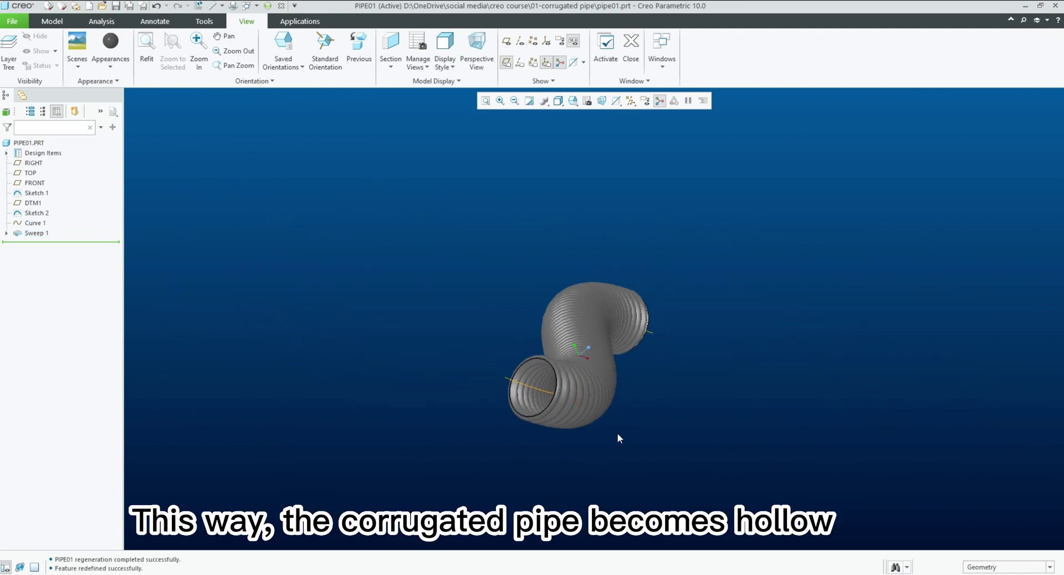
key(ctrl+d)
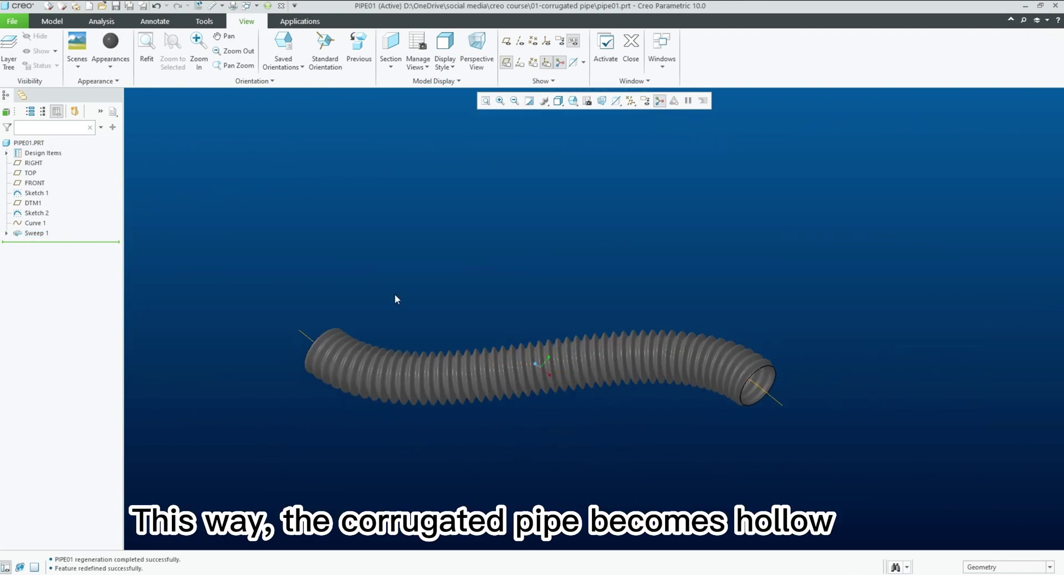
middle_drag(310, 183, 333, 160)
Step: Start a solid extrusion and set its sketch plane on the flat ring-shaped face at one end of the corrugated pipe
click(53, 21)
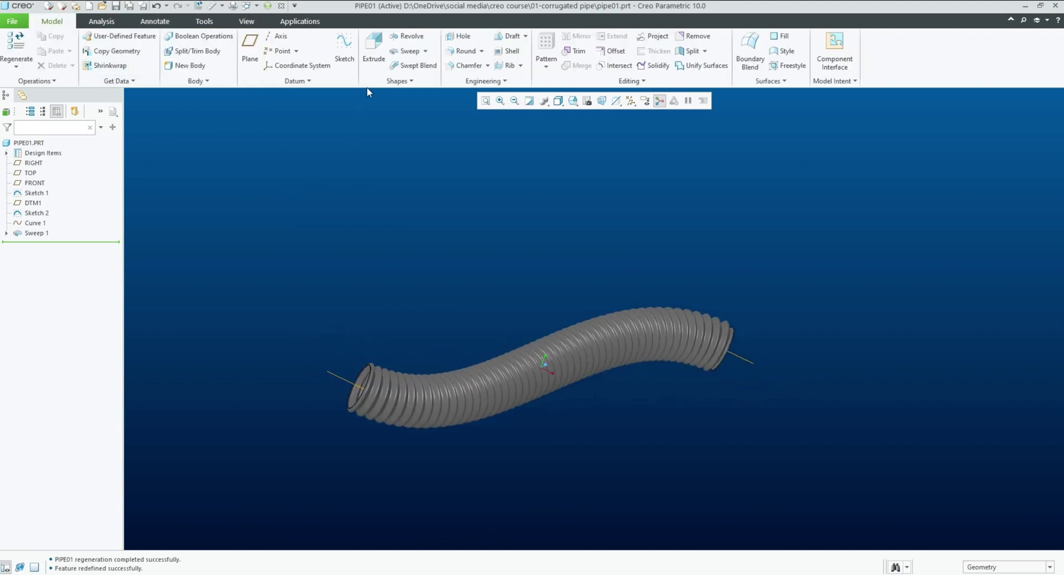
click(370, 50)
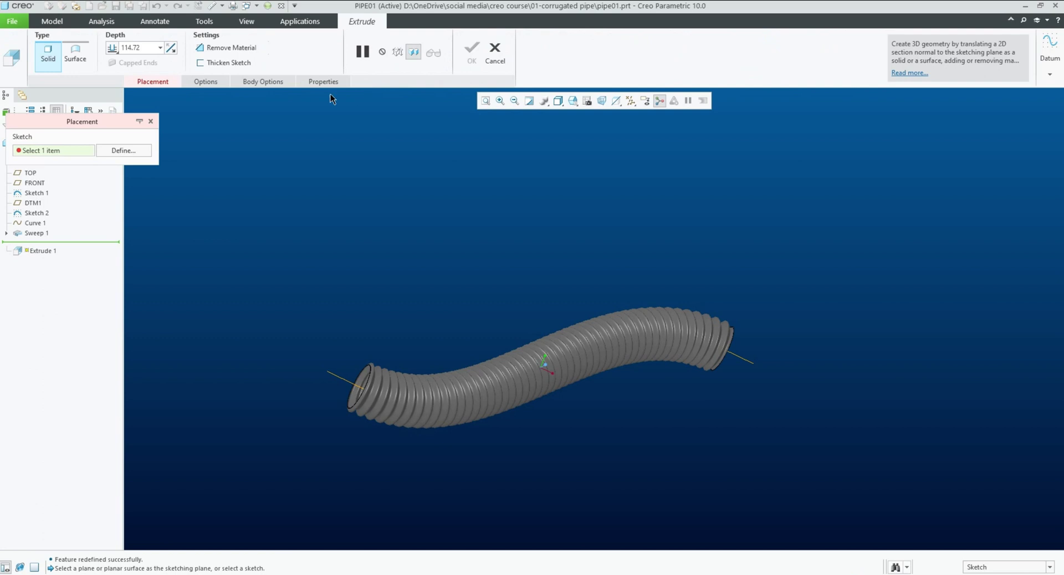
click(137, 155)
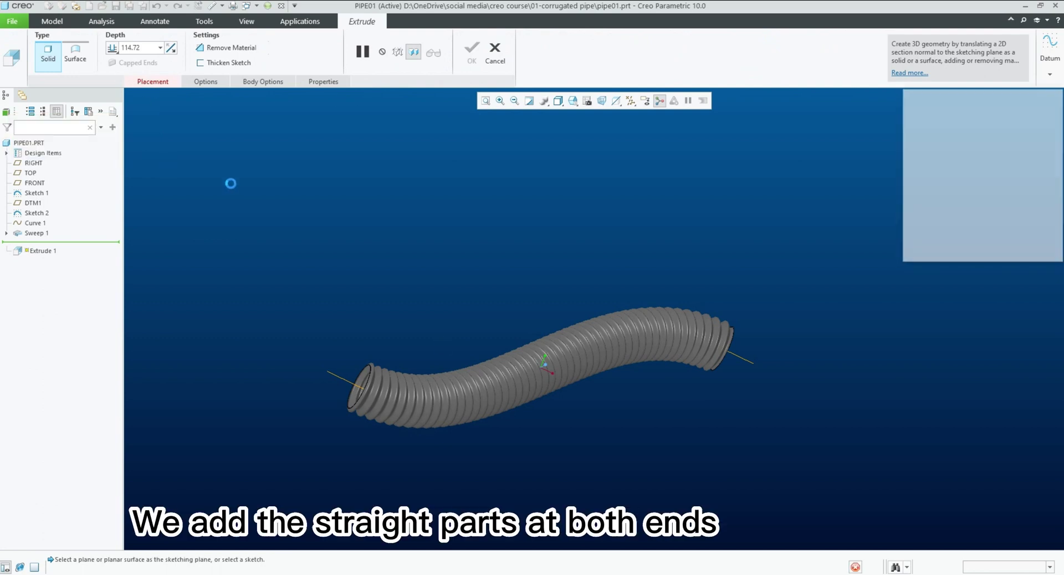
middle_drag(423, 352, 450, 365)
scroll(536, 435, up, 3)
scroll(482, 373, up, 4)
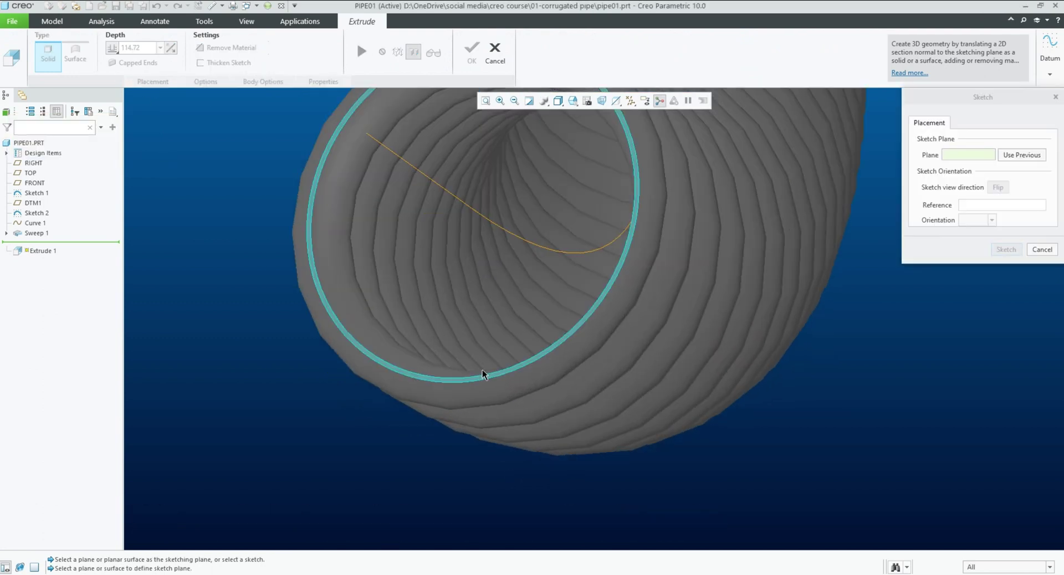
click(527, 370)
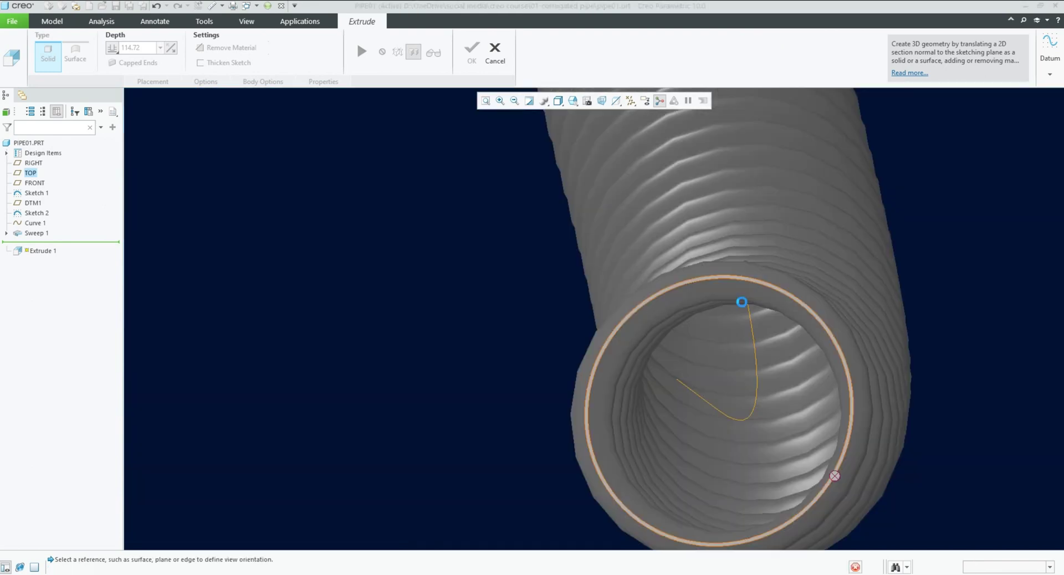
Step: Reference the end face's edges in the sketch and complete the hollow straight extrusion at this end of the pipe
middle_drag(742, 302, 627, 407)
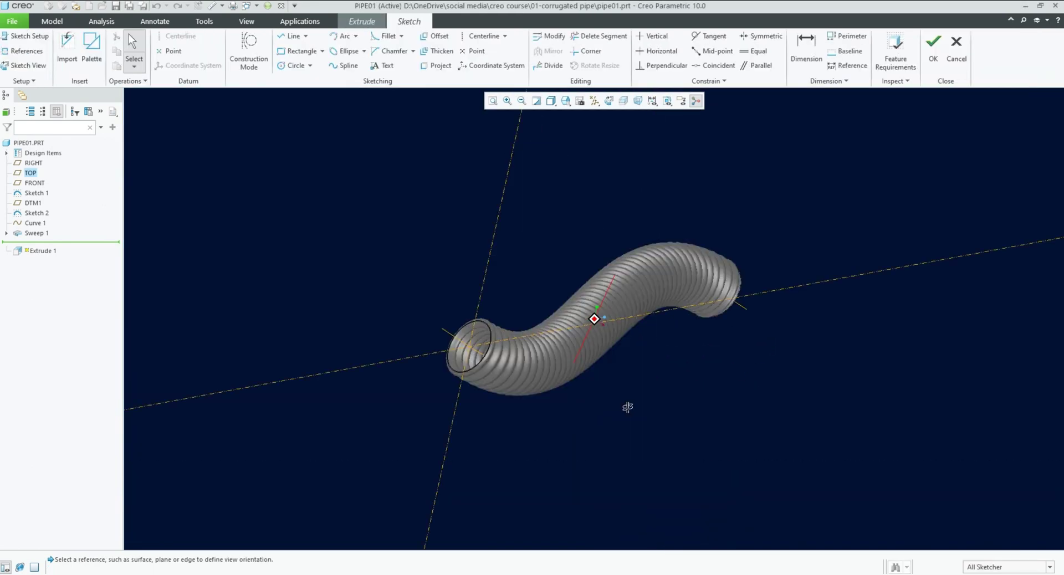
scroll(499, 366, up, 5)
click(26, 51)
click(412, 412)
click(410, 409)
middle_click(480, 370)
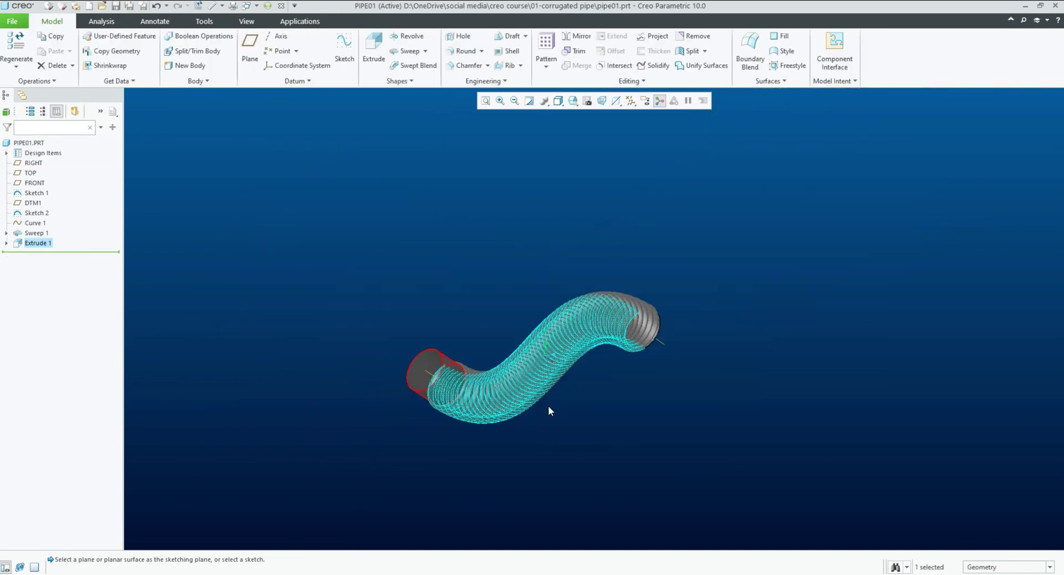
Step: Sketch circles on the inner and outer edges of the pipe's opposite end face and extrude them as a straight hollow section
scroll(547, 406, up, 8)
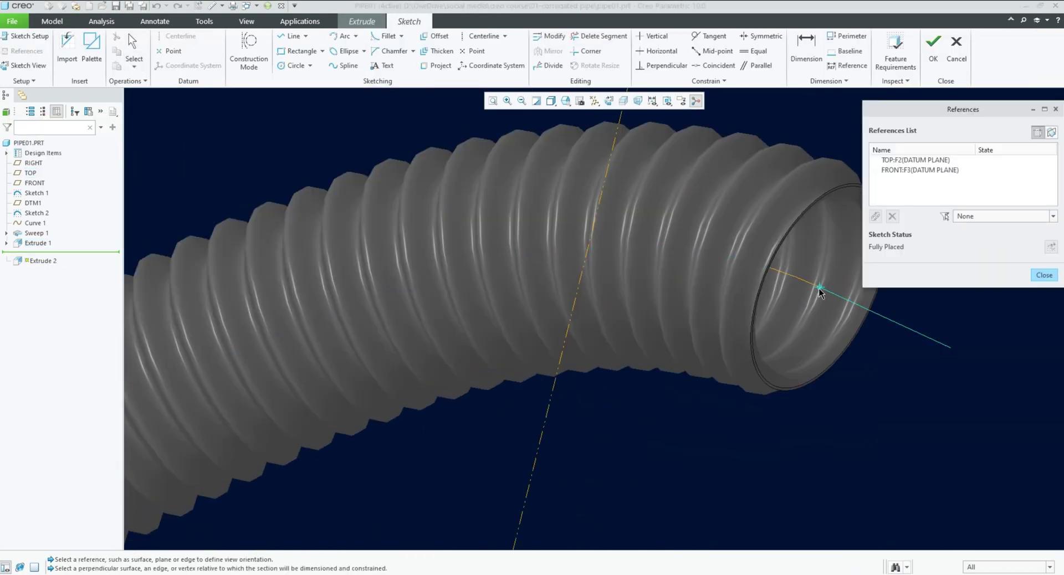
click(794, 384)
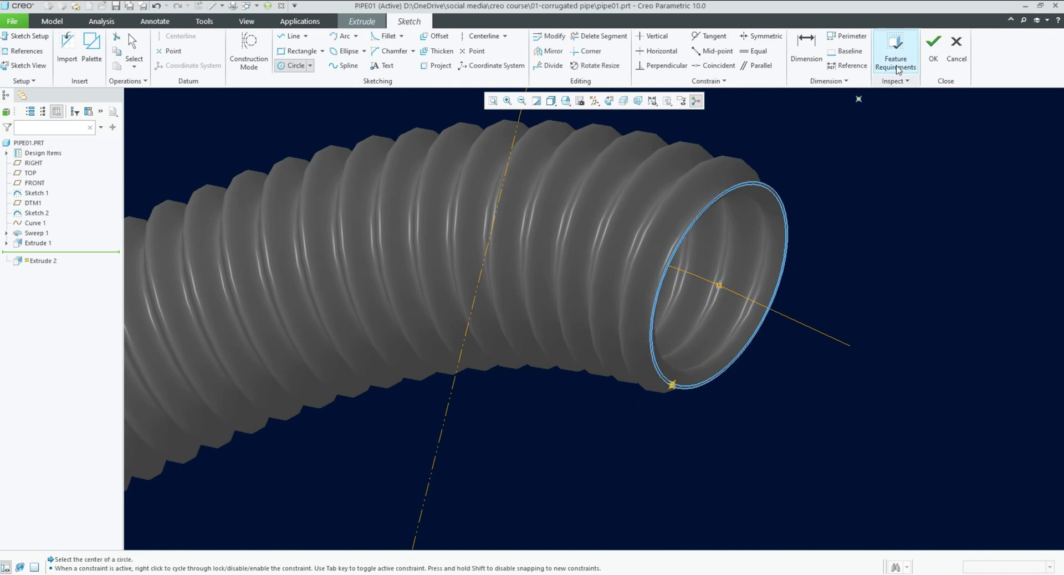
click(933, 50)
click(472, 49)
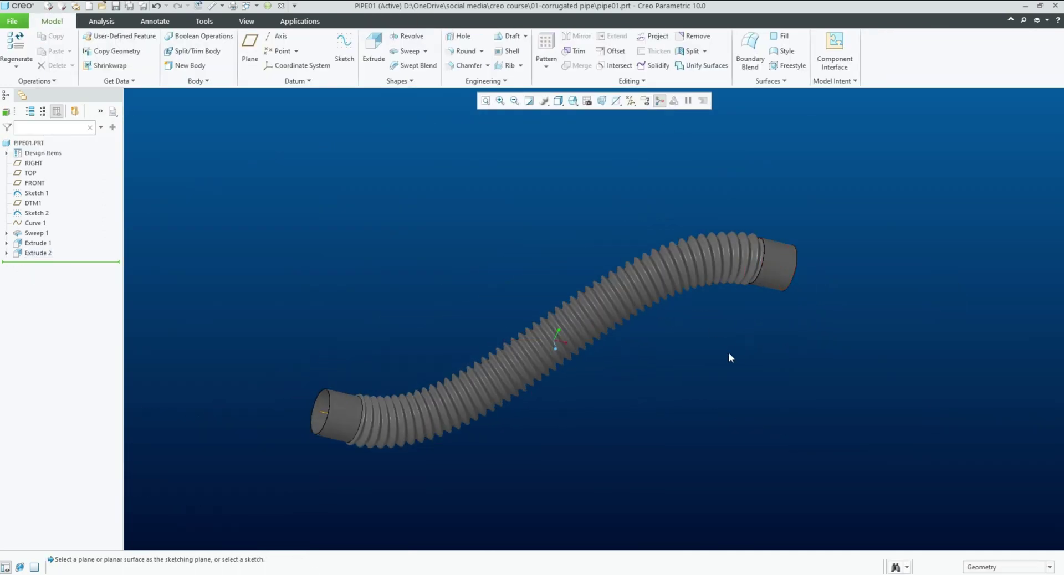
mouse_move(730, 354)
middle_down()
mouse_move(665, 359)
mouse_move(647, 373)
mouse_move(647, 364)
mouse_move(672, 370)
mouse_move(613, 384)
mouse_move(620, 366)
mouse_move(618, 375)
mouse_move(653, 380)
mouse_move(562, 391)
middle_up()
scroll(623, 381, down, 3)
scroll(624, 381, up, 3)
scroll(630, 352, down, 3)
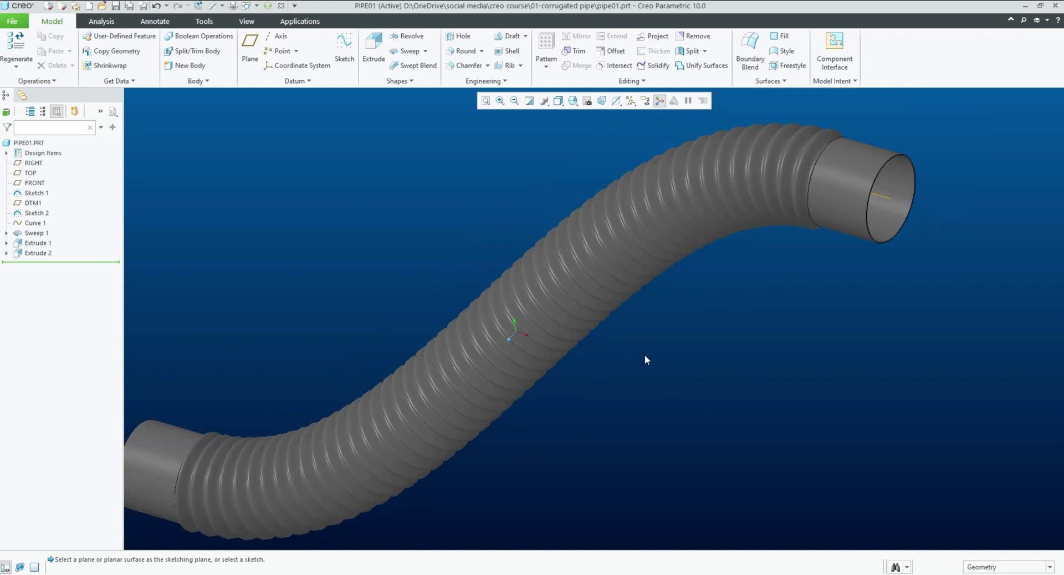